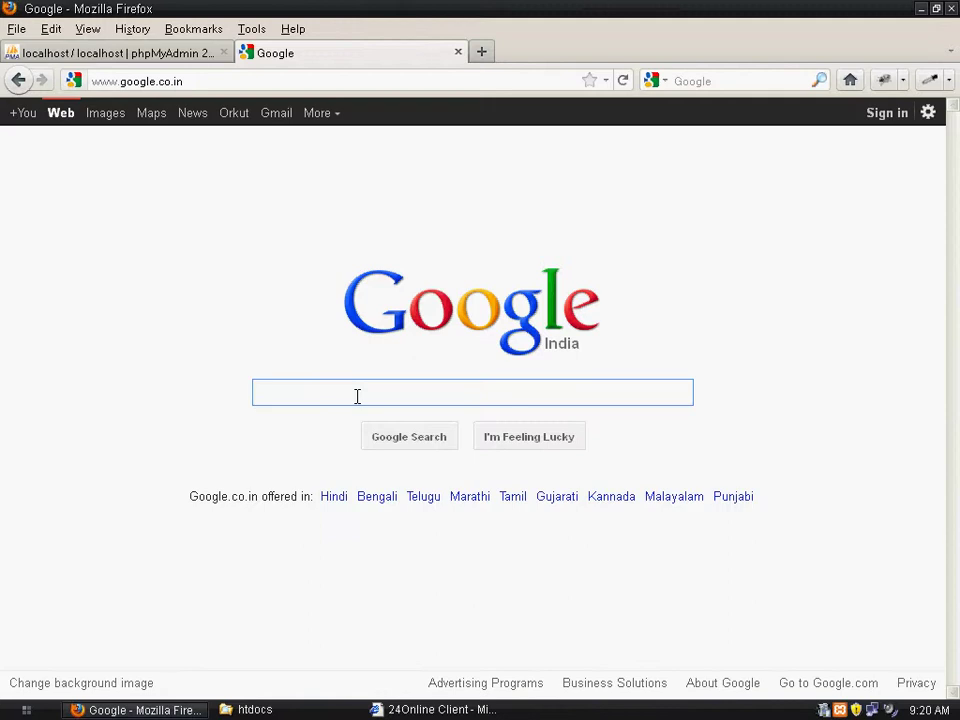
# Search Google for 'drupal download' and open the drupal.org Download & Extend result
pyautogui.write('drupal')
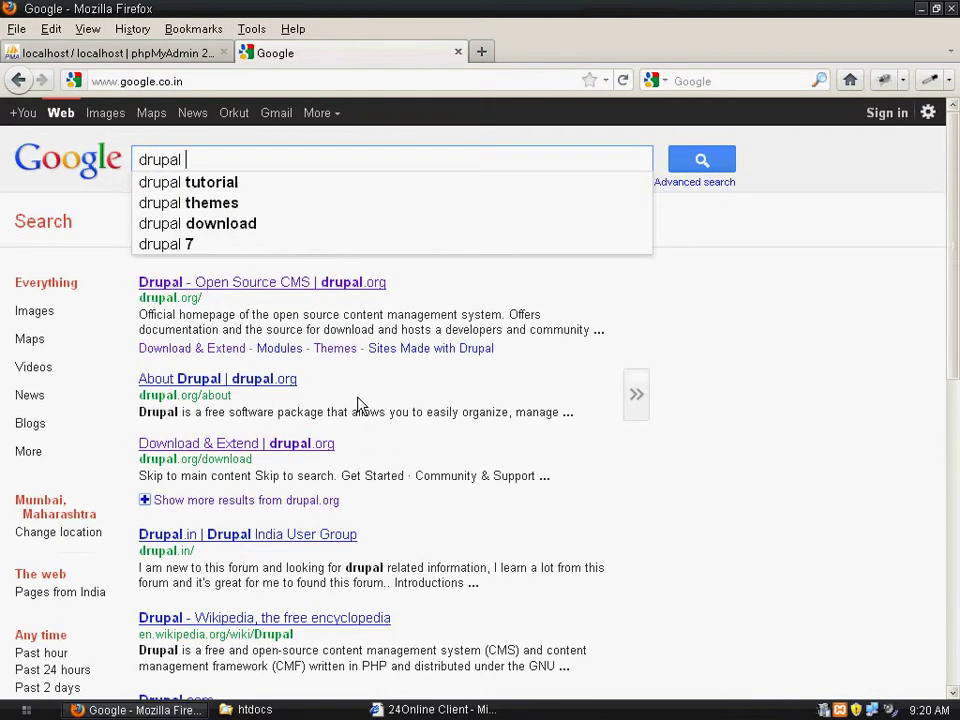
pyautogui.press('Down')
pyautogui.press('Down')
pyautogui.press('Down')
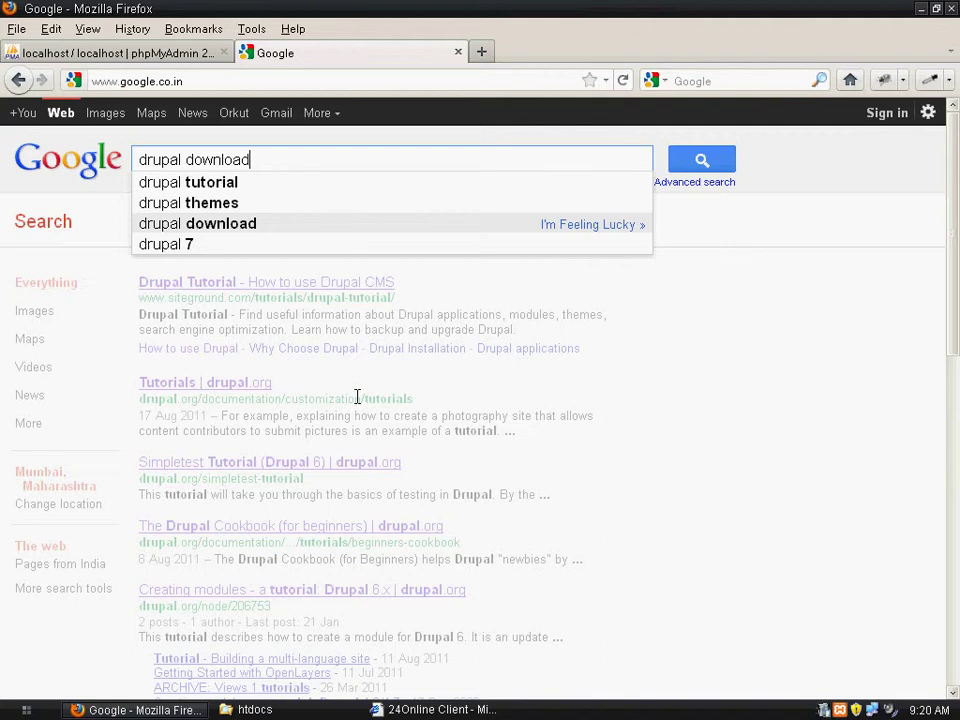
pyautogui.press('Return')
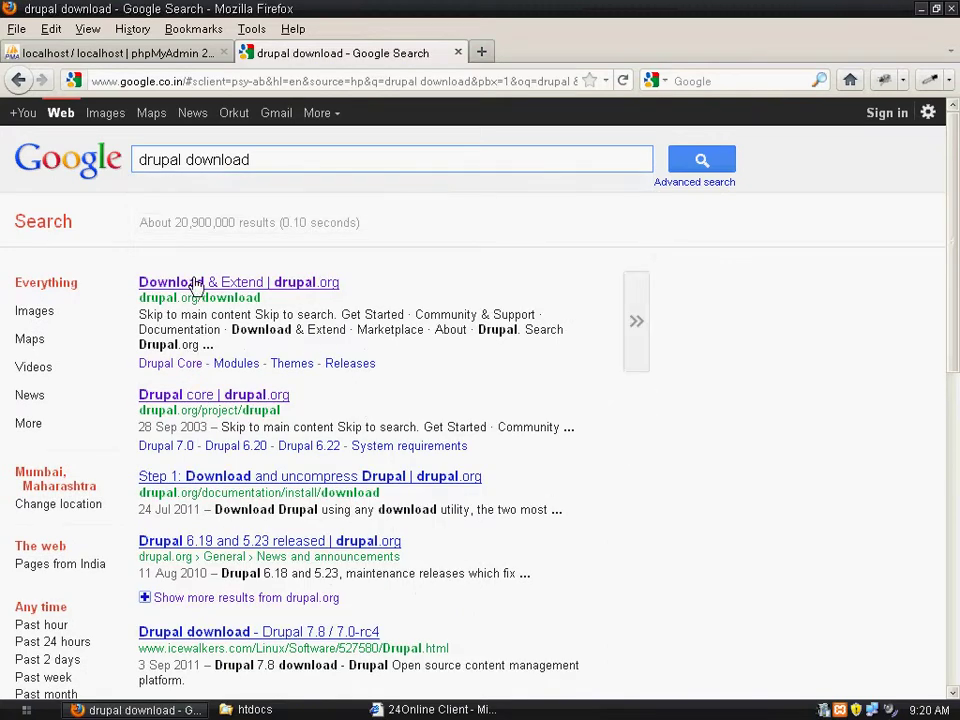
pyautogui.click(204, 284)
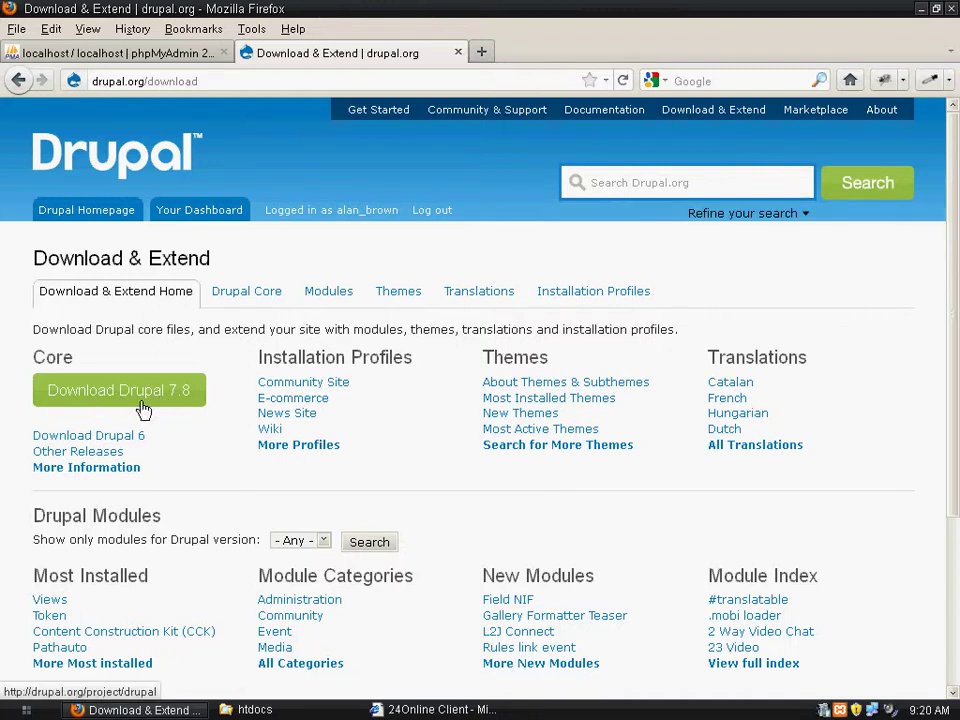
# Download the Drupal 7.8 tar.gz package and confirm saving drupal-7.8.tar.gz
pyautogui.click(85, 403)
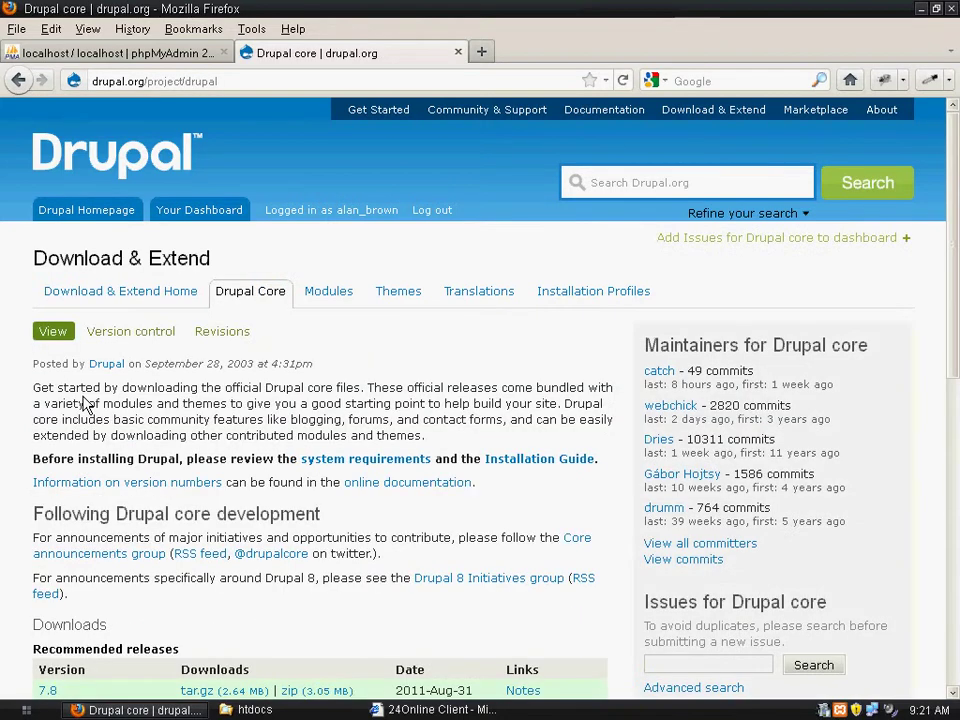
pyautogui.moveTo(955, 190); pyautogui.dragTo(949, 272)
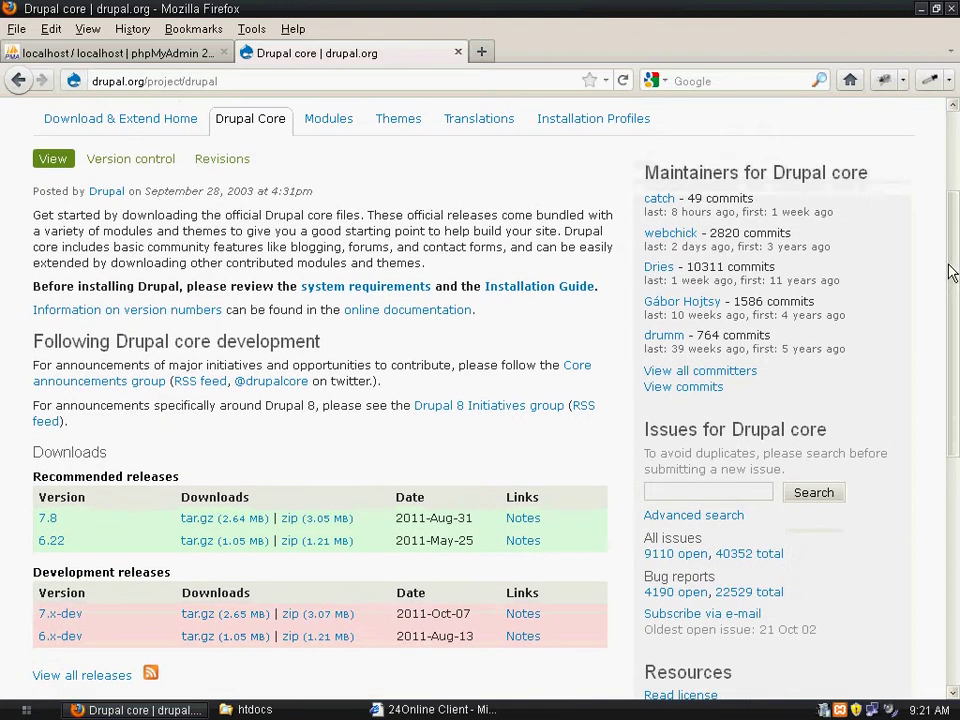
pyautogui.click(195, 518)
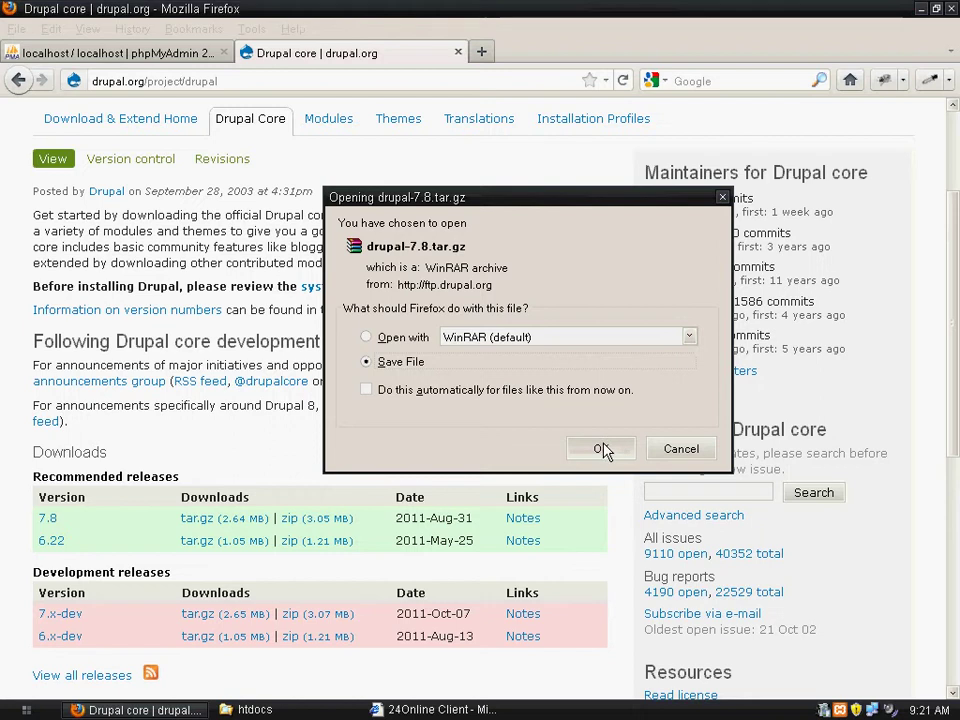
pyautogui.click(606, 449)
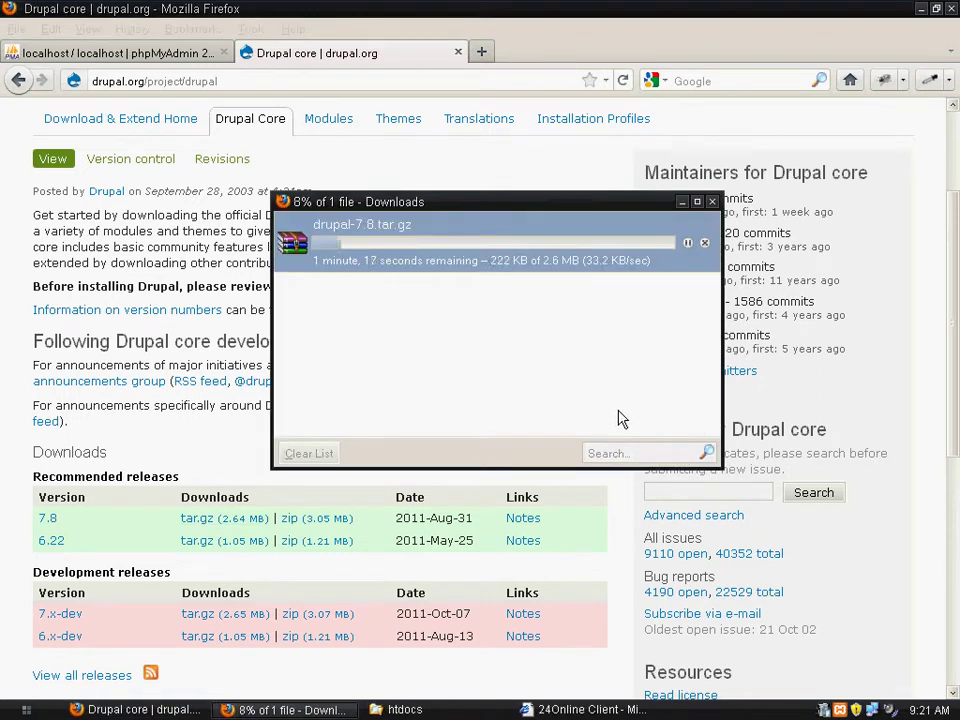
# Launch the Virtual Magnifying Glass in classic mode from the Start menu programs list
pyautogui.click(27, 712)
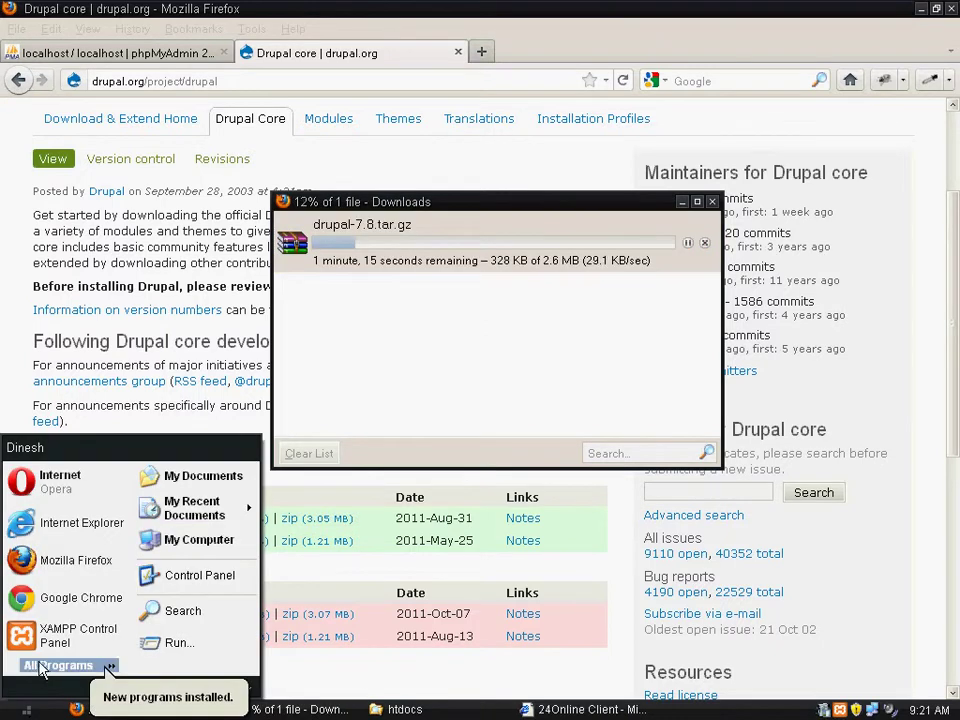
pyautogui.moveTo(60, 665)
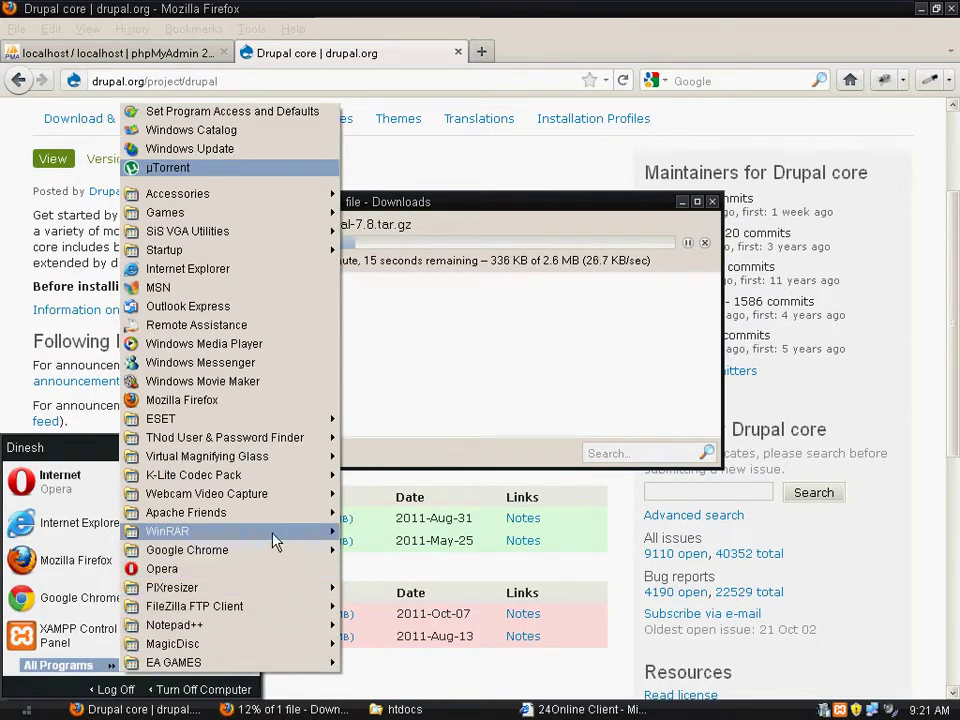
pyautogui.moveTo(338, 460)
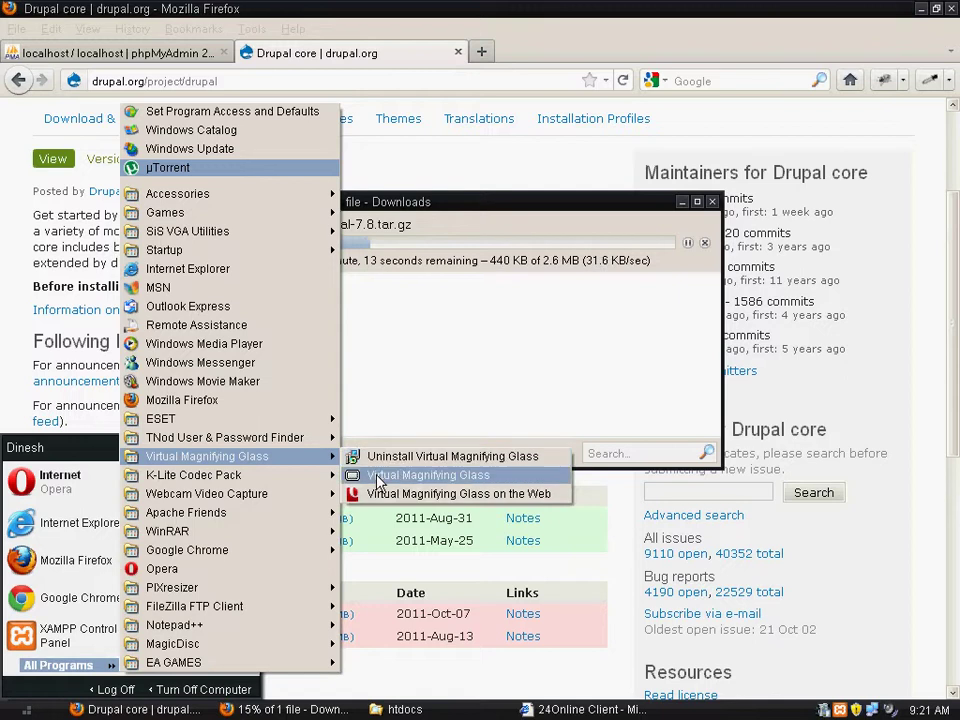
pyautogui.click(395, 476)
pyautogui.click(412, 468)
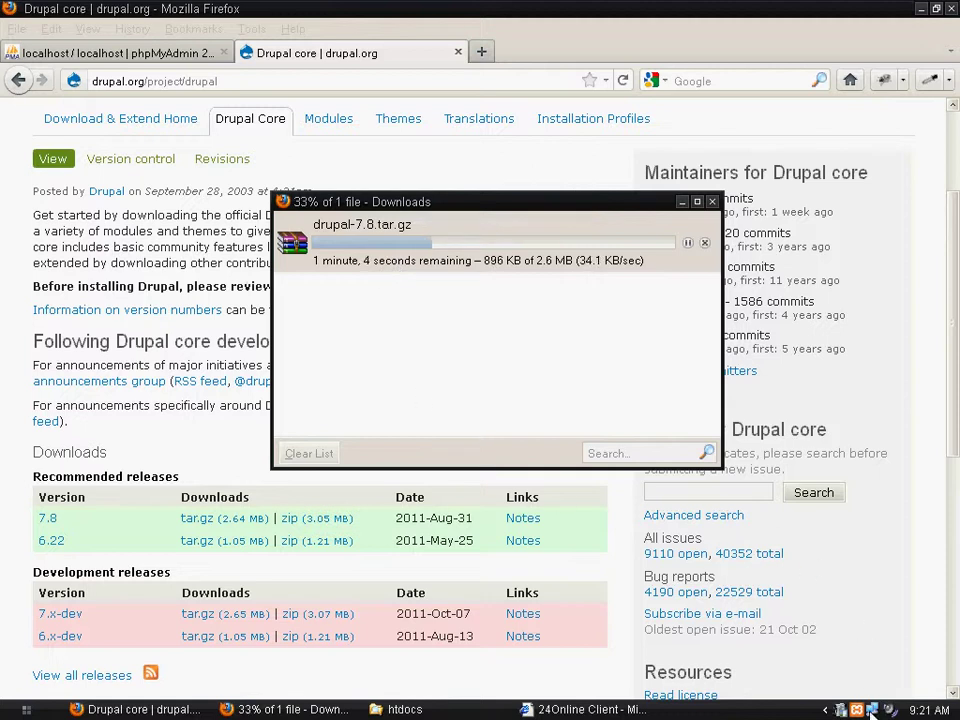
# Check the Drupal download's progress, then bring the htdocs folder window forward
pyautogui.moveTo(872, 712)
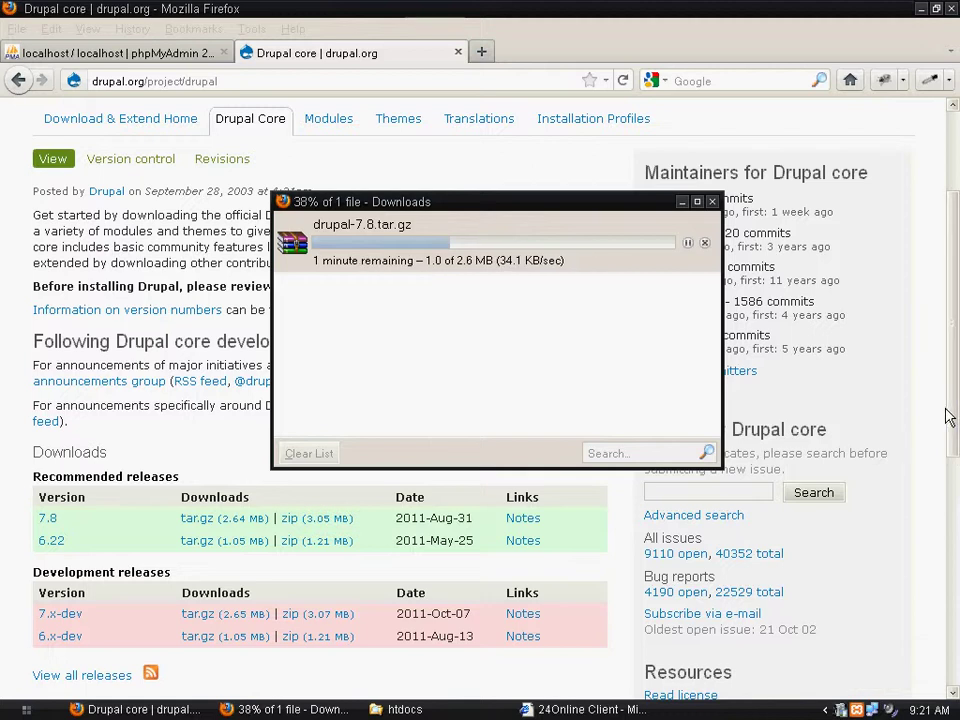
pyautogui.moveTo(950, 418); pyautogui.dragTo(956, 228)
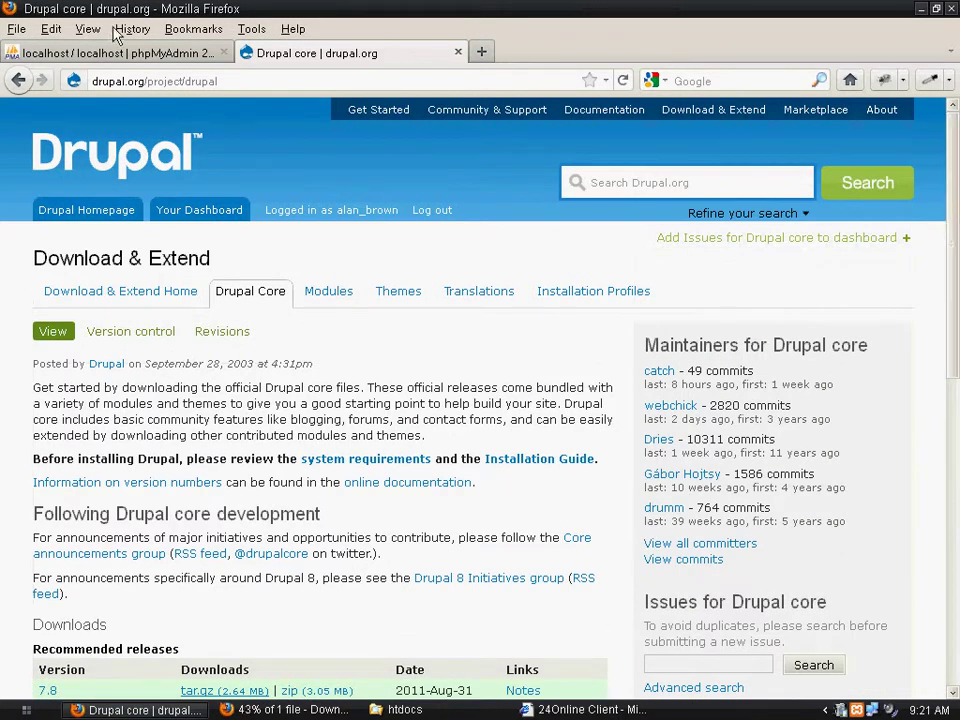
pyautogui.click(310, 709)
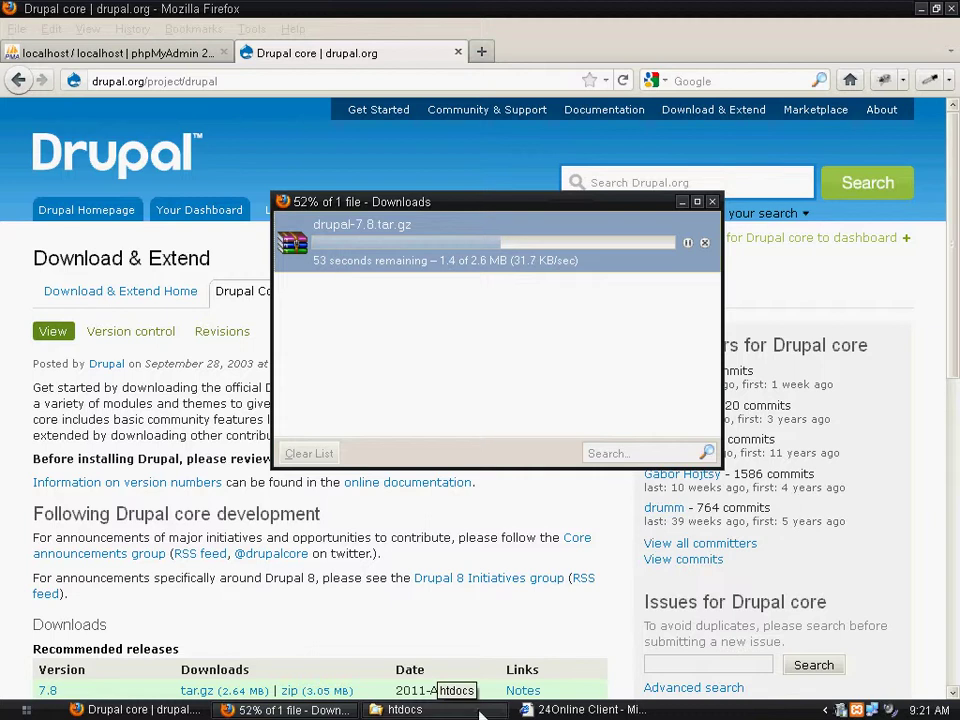
pyautogui.click(445, 709)
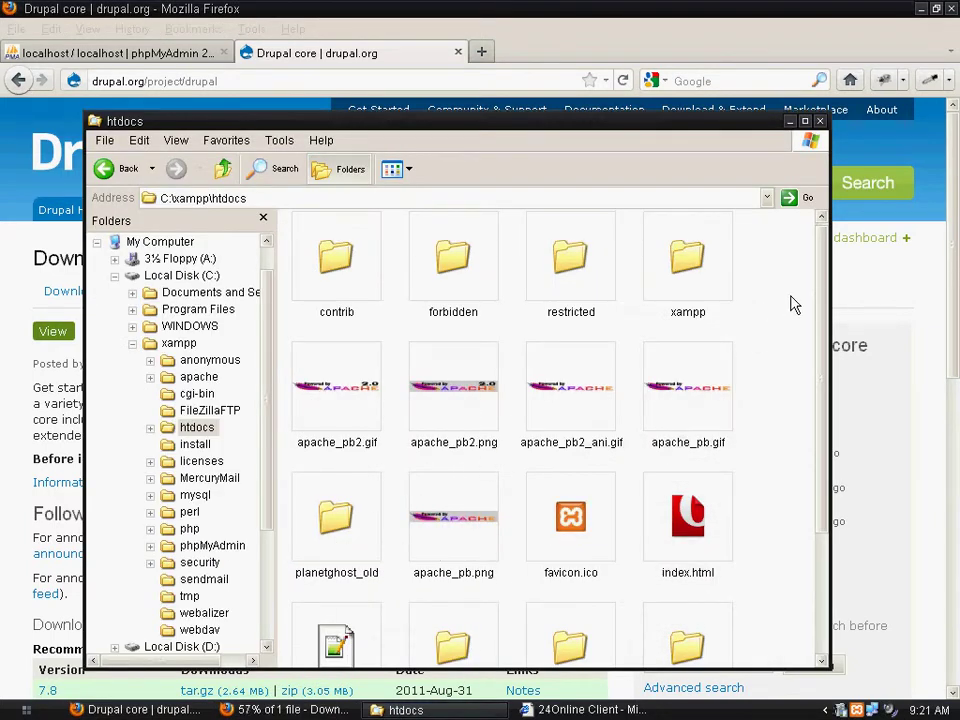
# Browse the htdocs folder and follow the download to completion, then open the download's options
pyautogui.moveTo(828, 304); pyautogui.dragTo(821, 429)
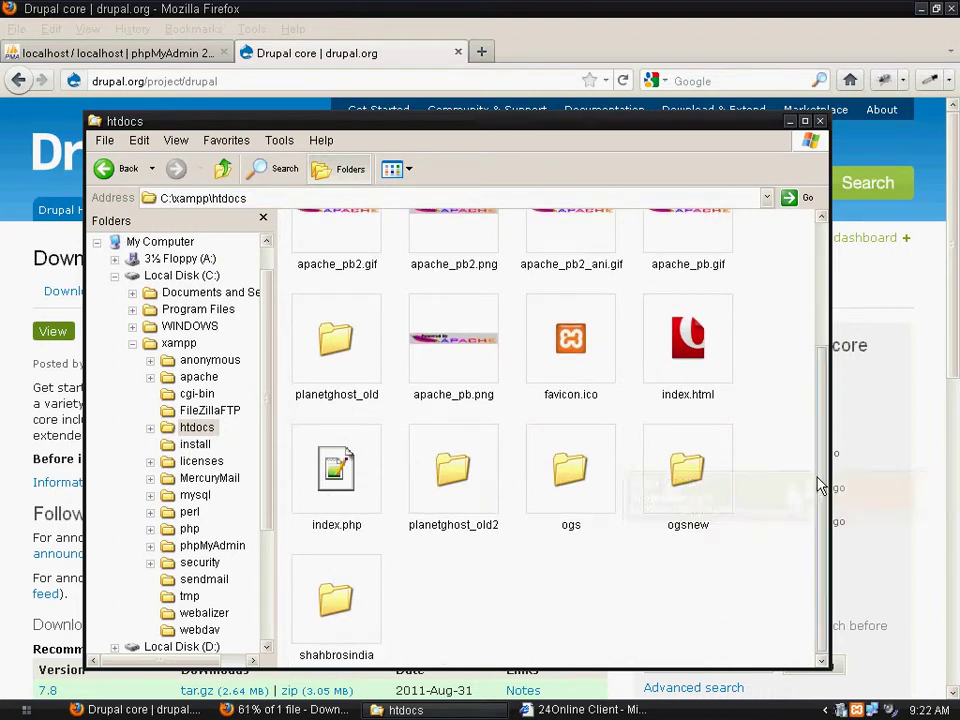
pyautogui.moveTo(821, 484); pyautogui.dragTo(845, 530)
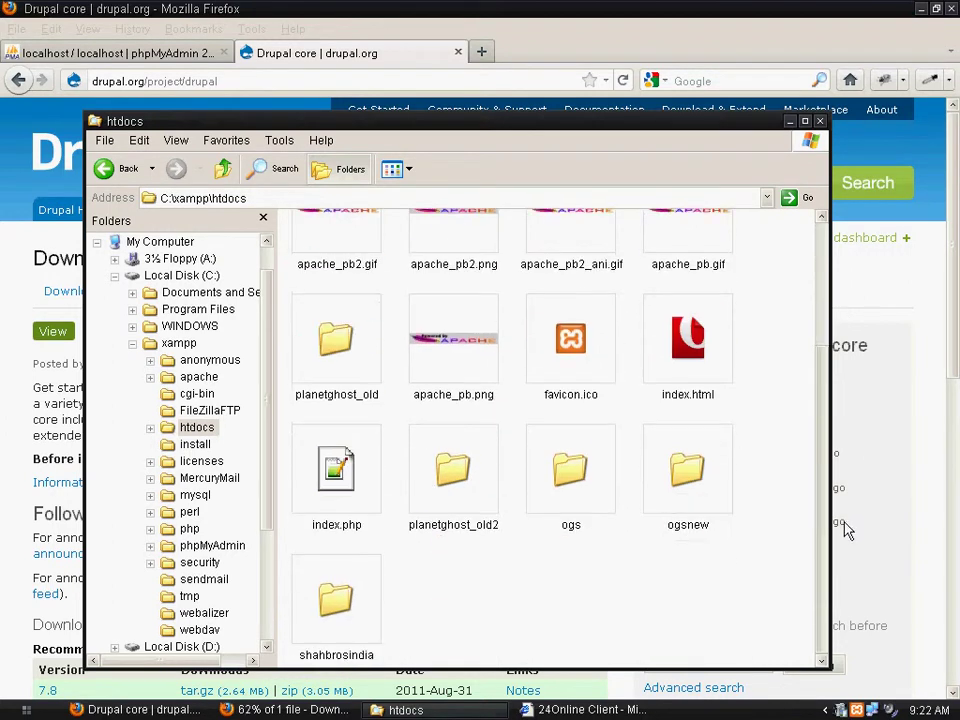
pyautogui.click(879, 568)
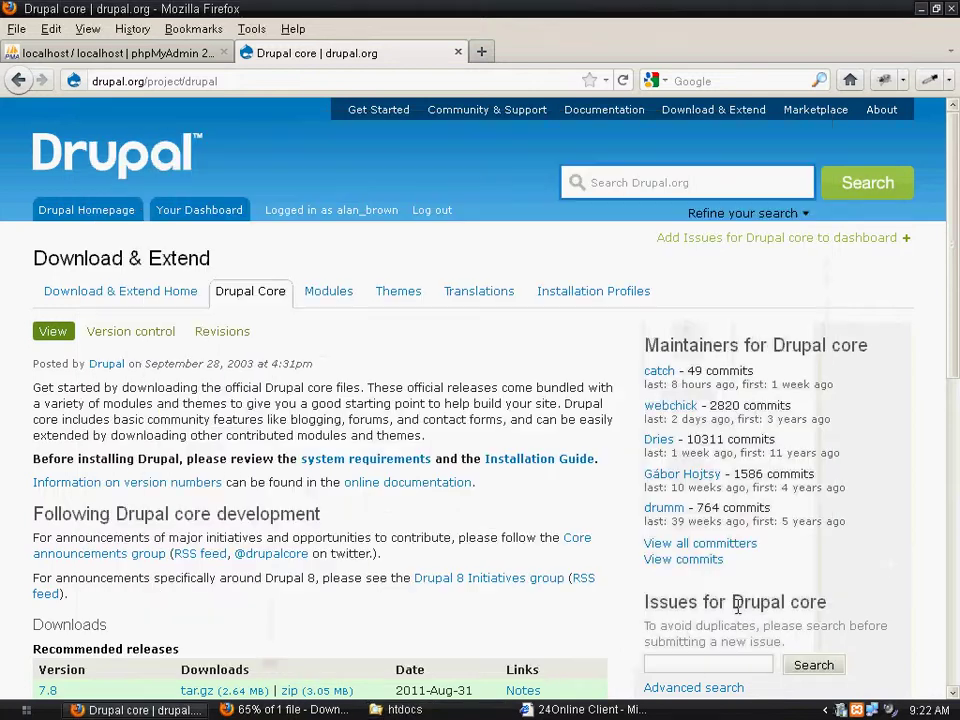
pyautogui.click(292, 709)
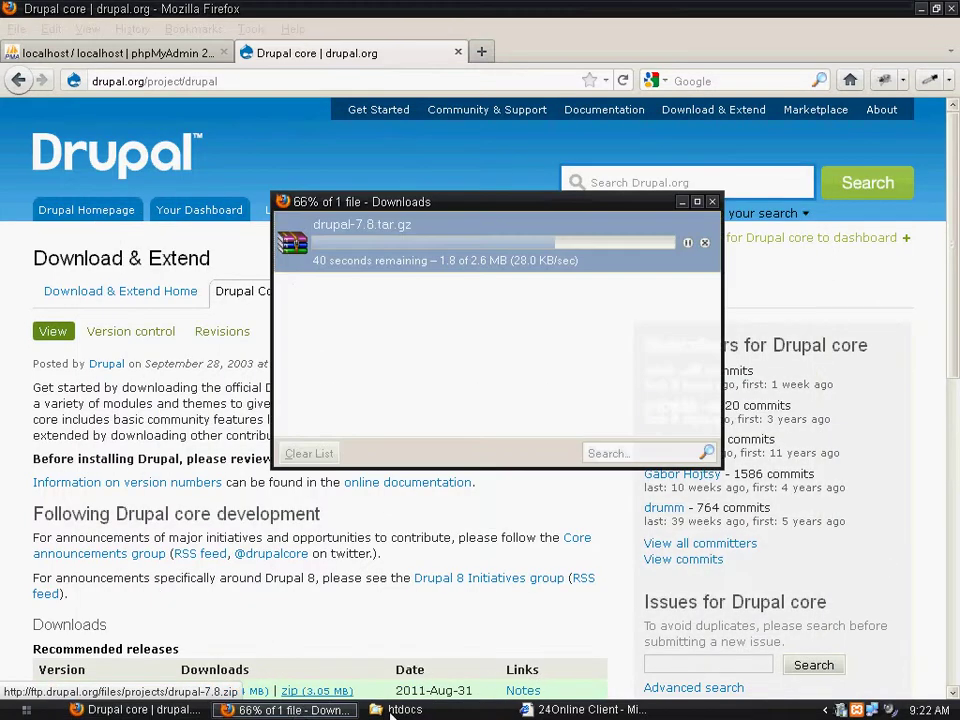
pyautogui.click(472, 710)
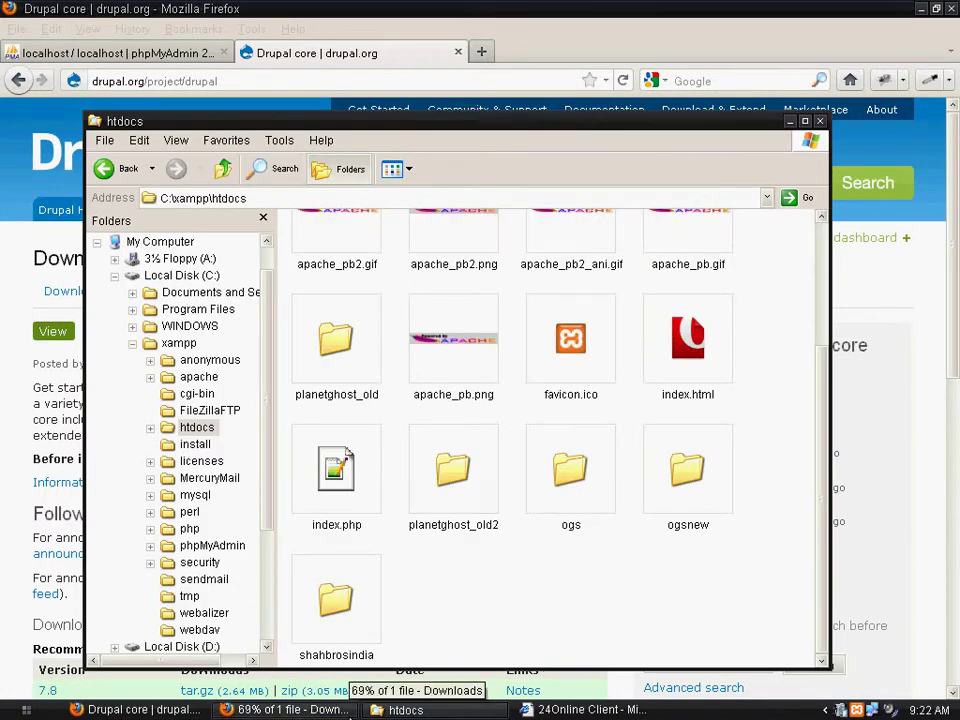
pyautogui.click(350, 709)
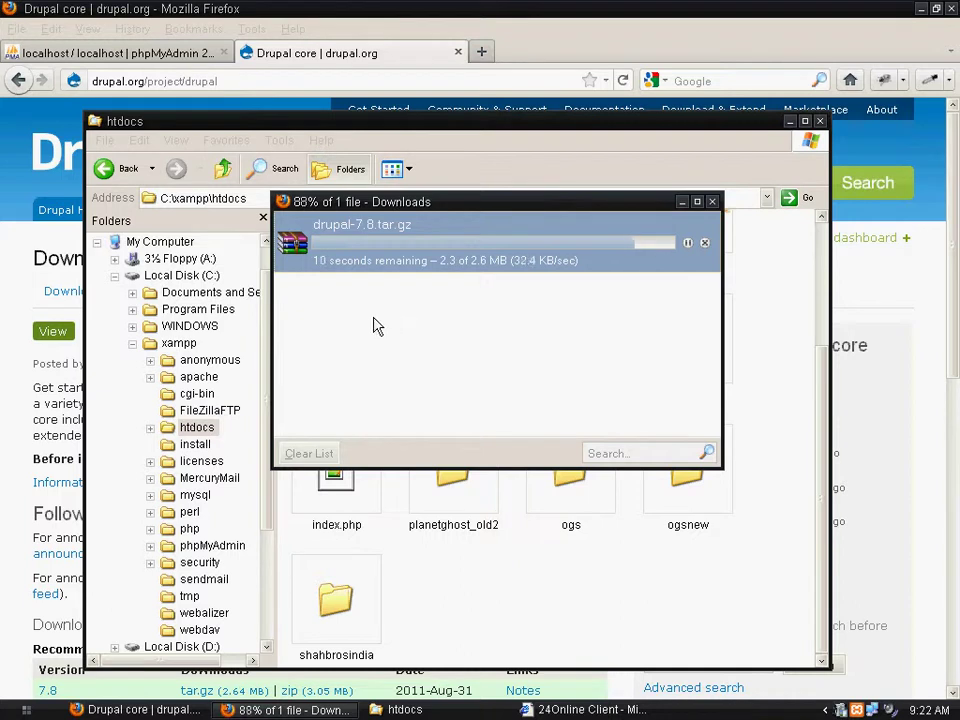
pyautogui.rightClick(324, 246)
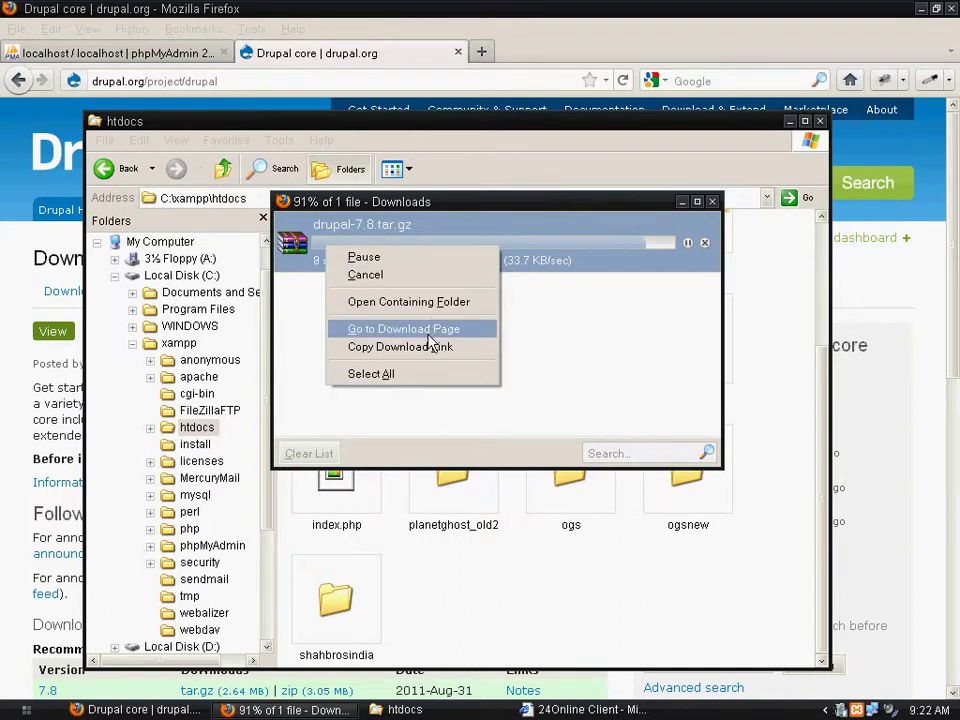
# Open the Downloads folder and extract drupal-7.8.tar.gz there with Extract Here
pyautogui.click(430, 303)
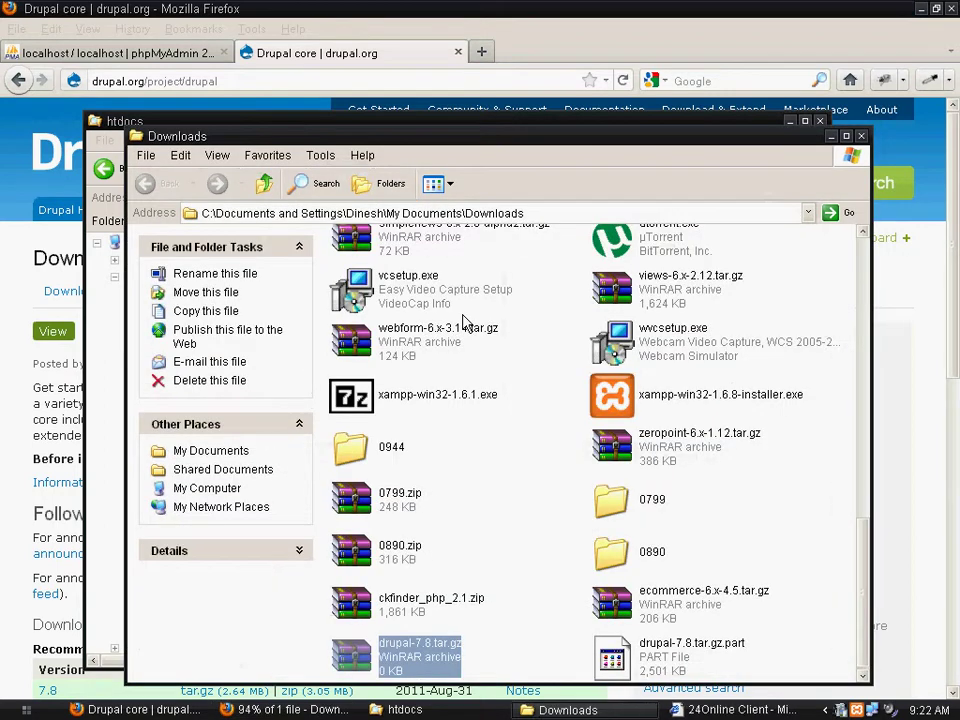
pyautogui.click(861, 136)
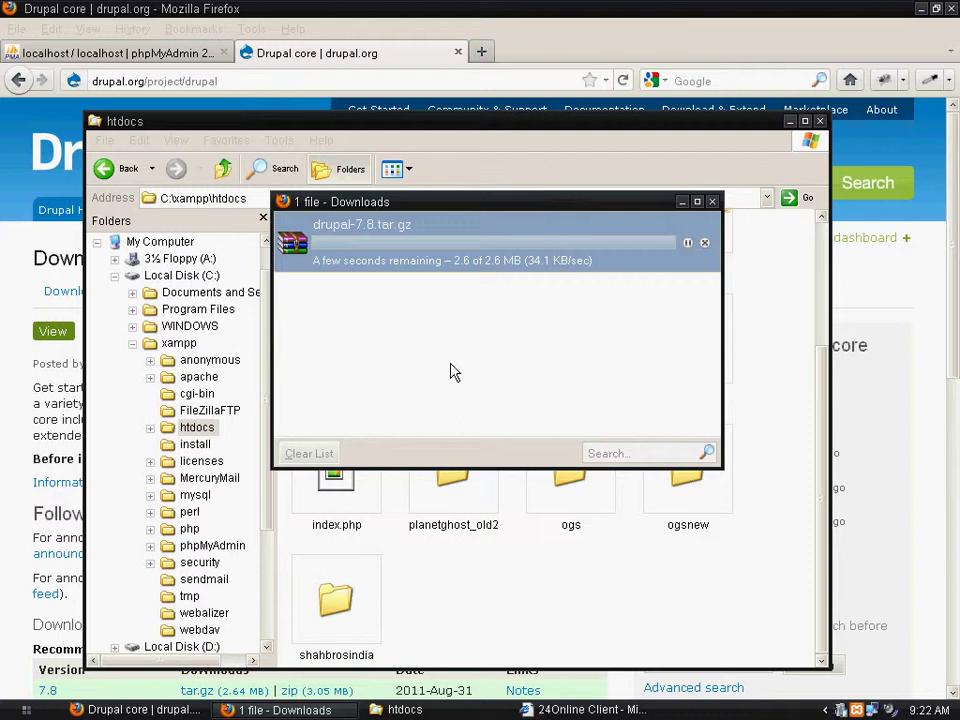
pyautogui.rightClick(397, 244)
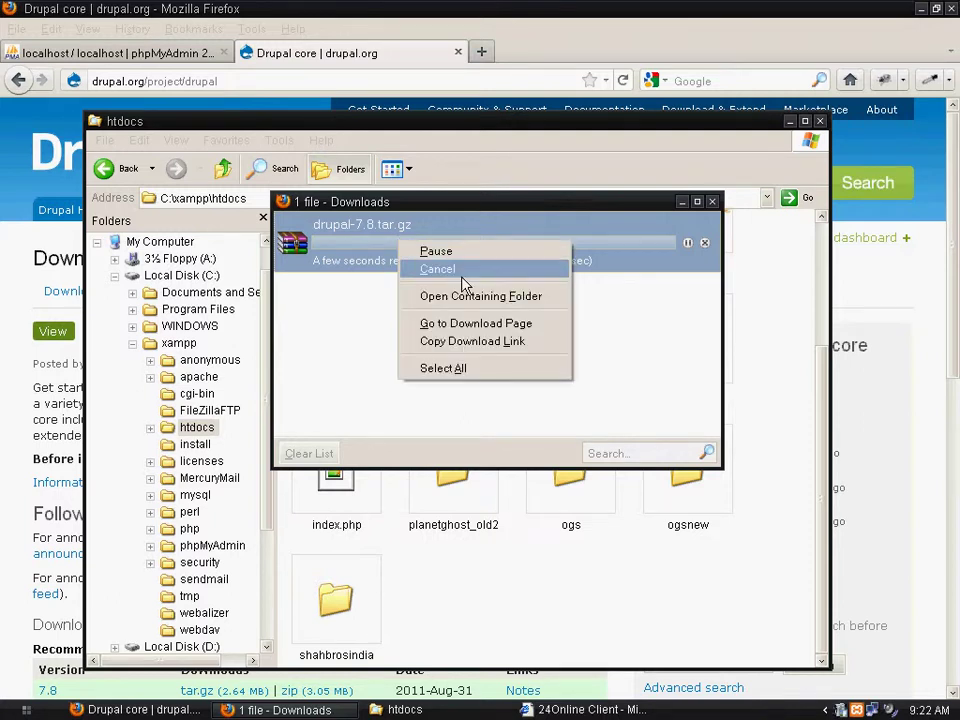
pyautogui.click(488, 296)
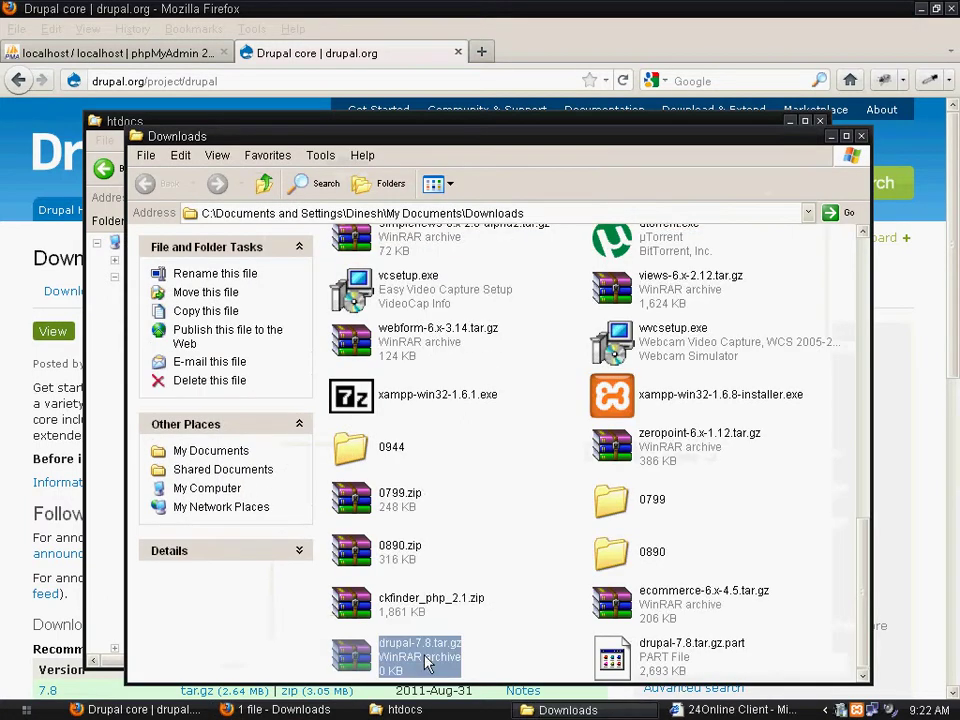
pyautogui.rightClick(386, 658)
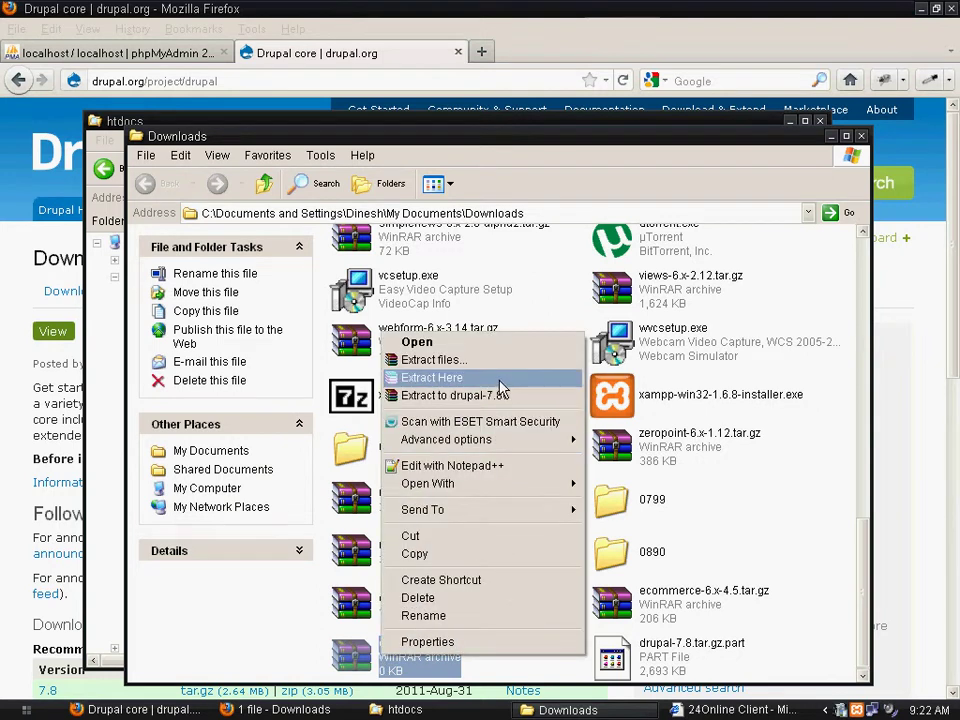
pyautogui.click(431, 377)
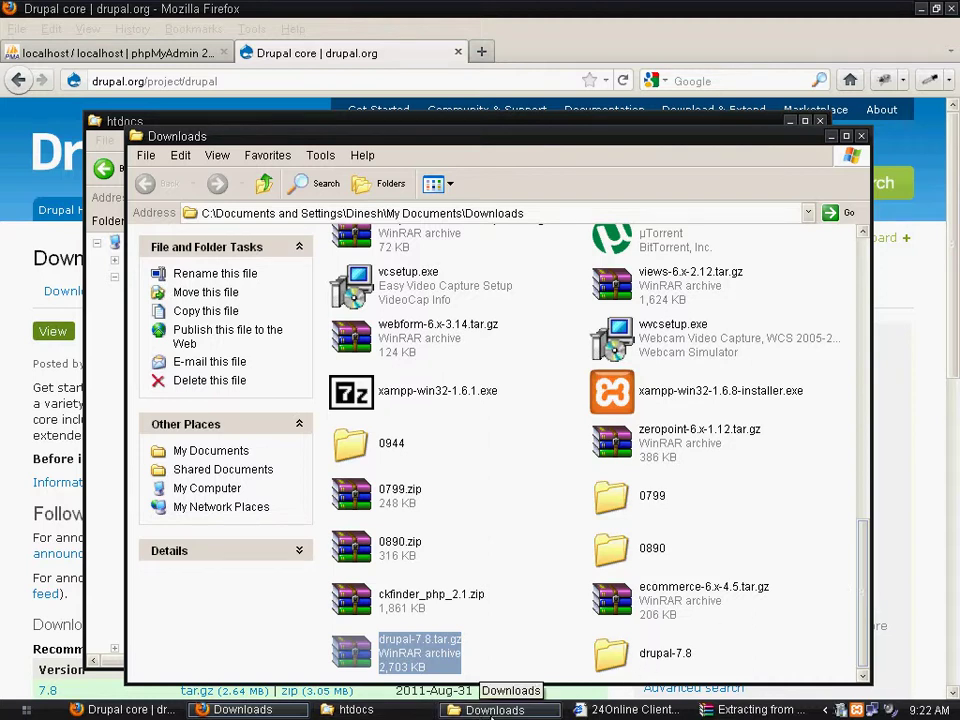
# Cut the extracted drupal-7.8 folder for moving
pyautogui.click(614, 664)
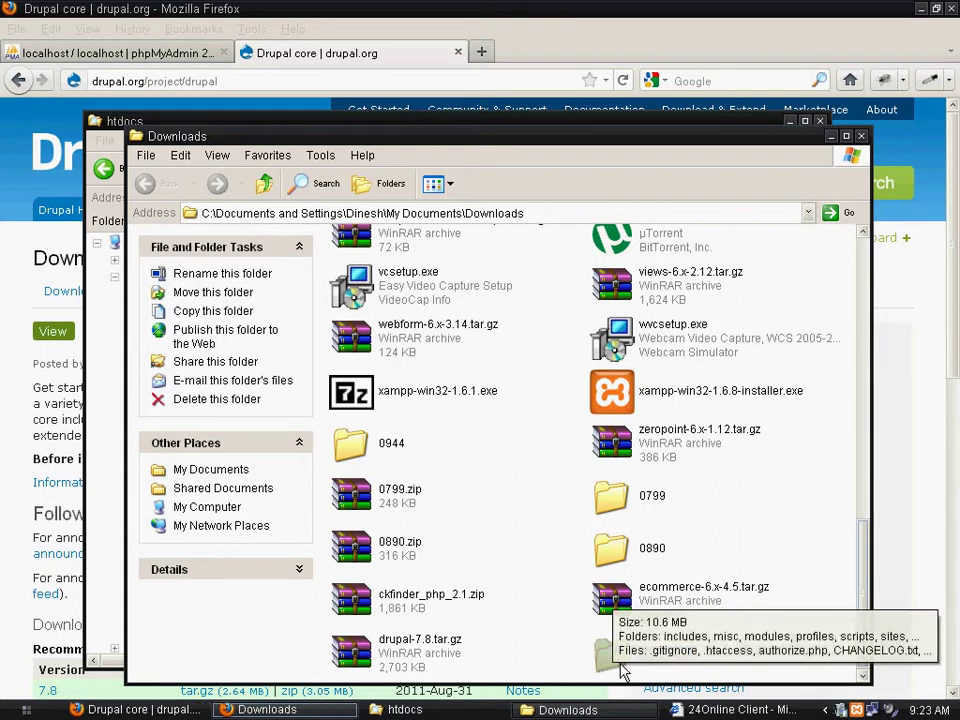
pyautogui.click(598, 668)
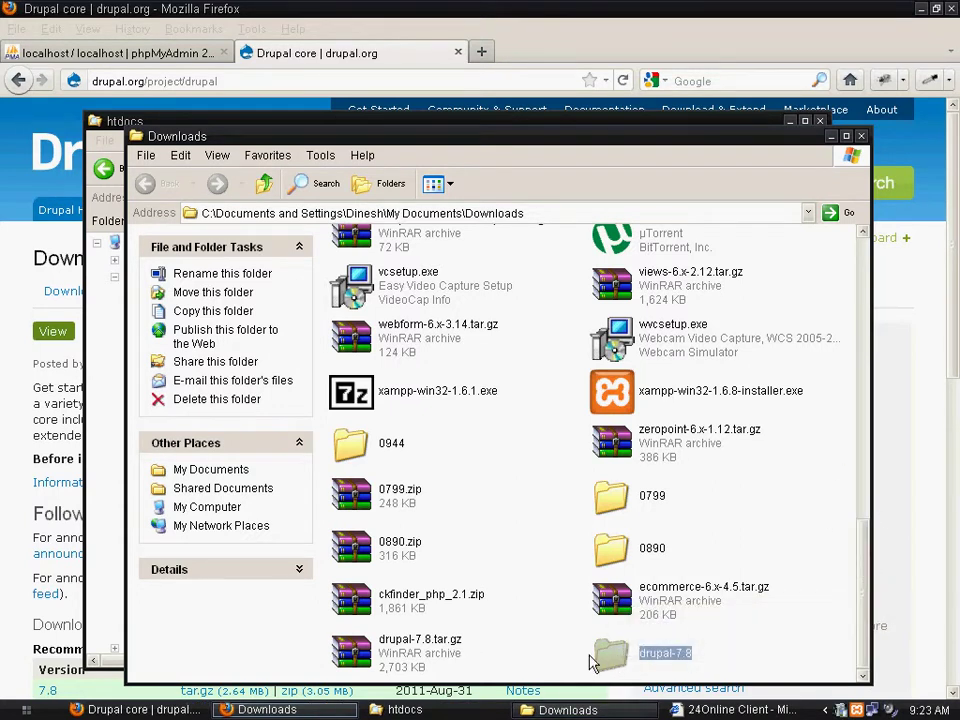
pyautogui.rightClick(625, 663)
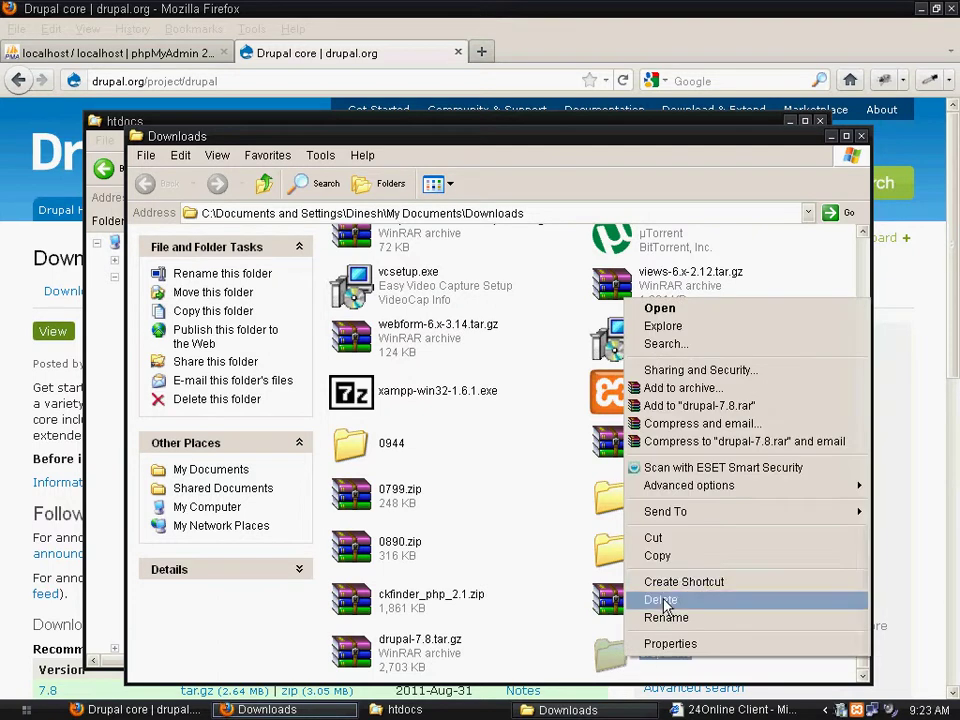
pyautogui.click(674, 542)
pyautogui.click(410, 709)
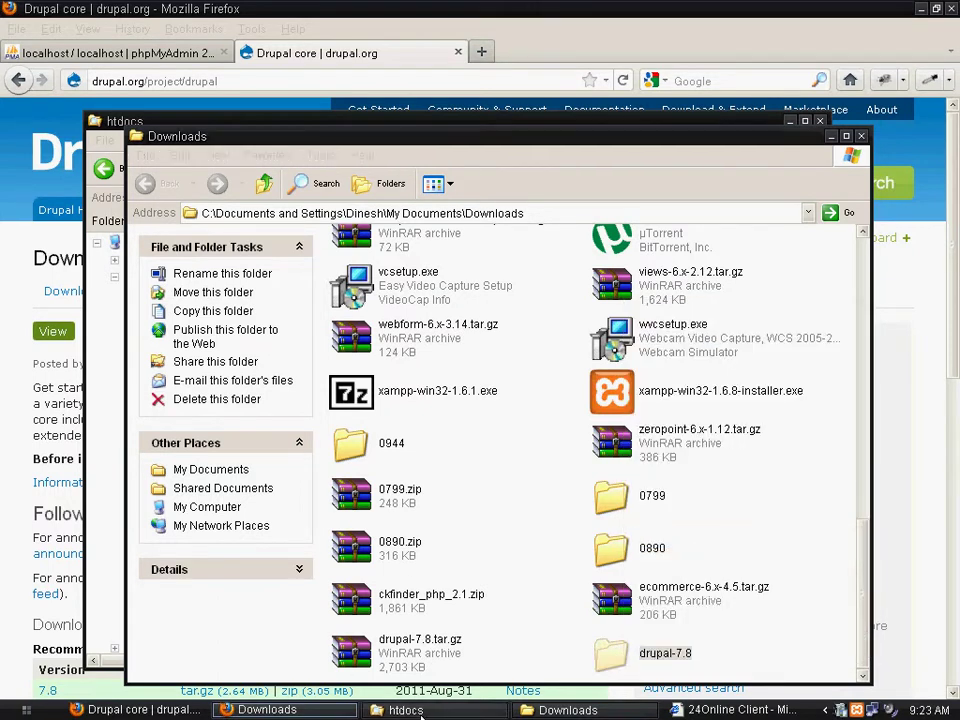
# Paste drupal-7.8 into C:\xampp\htdocs and rename the folder to planetghost
pyautogui.rightClick(468, 625)
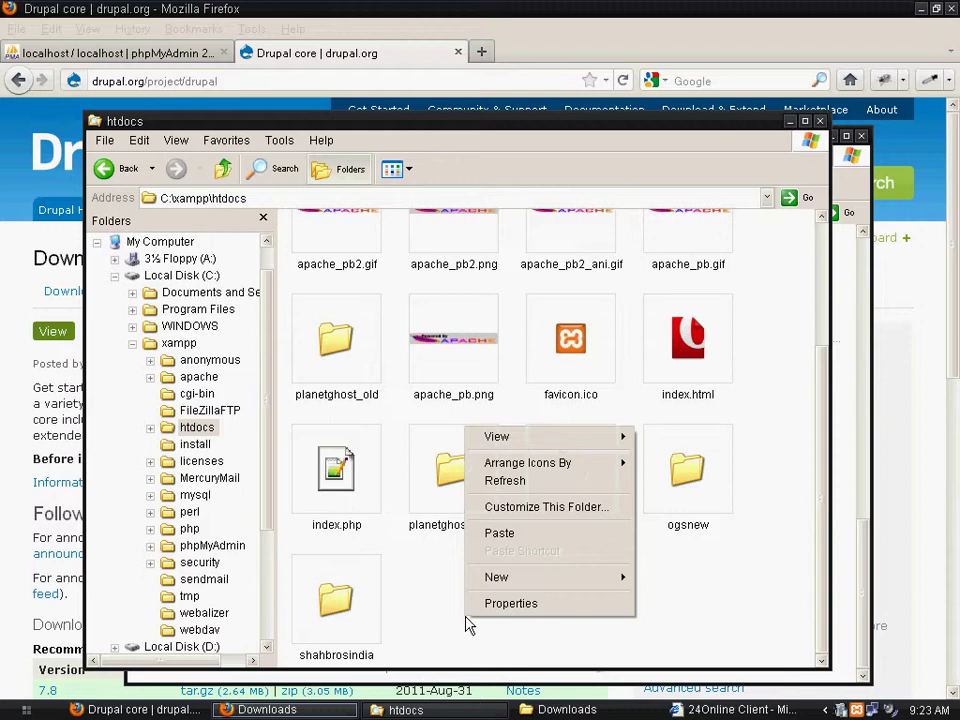
pyautogui.click(535, 538)
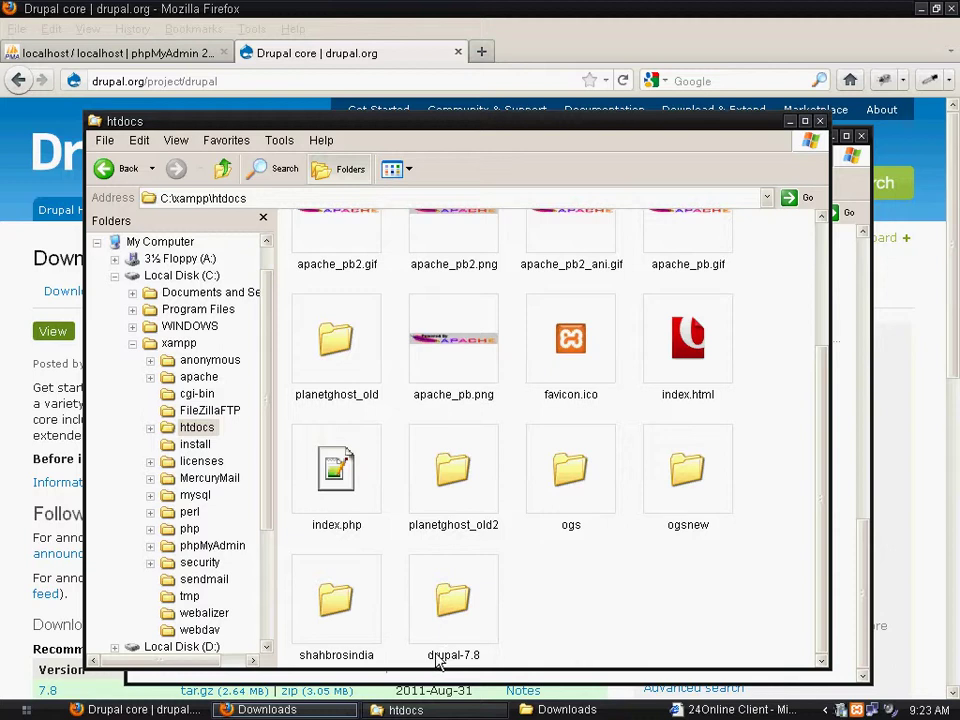
pyautogui.click(440, 658)
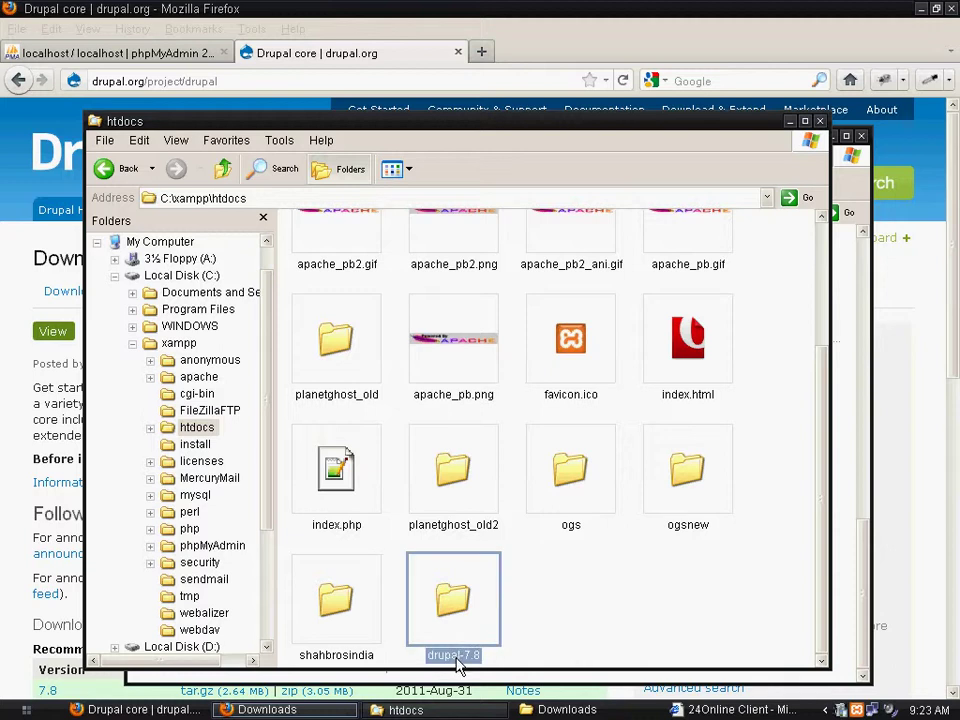
pyautogui.click(456, 657)
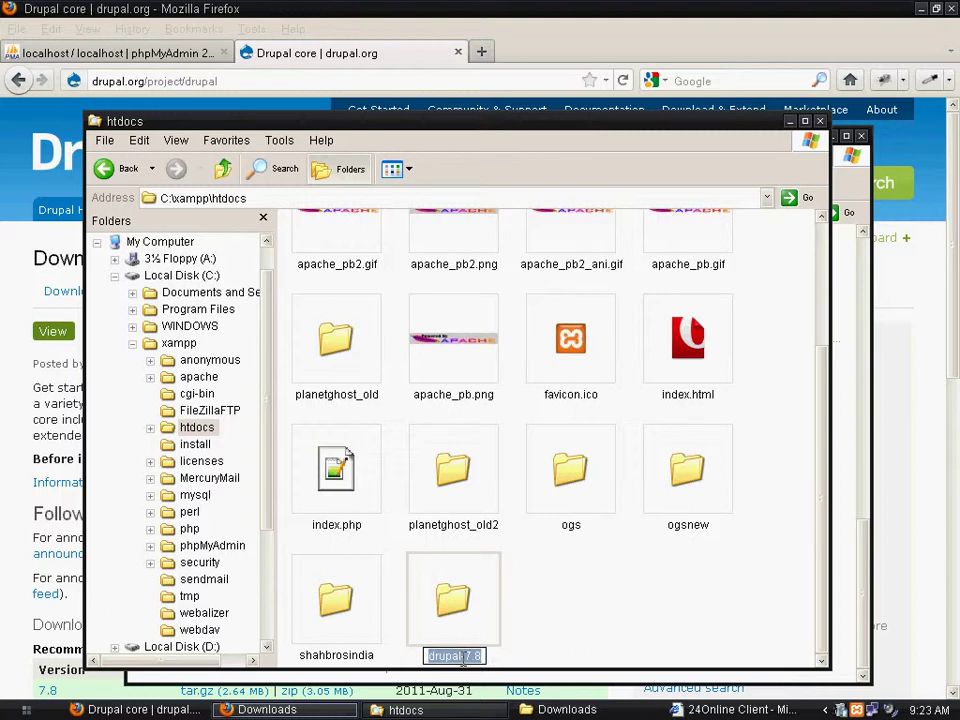
pyautogui.write('planetghost')
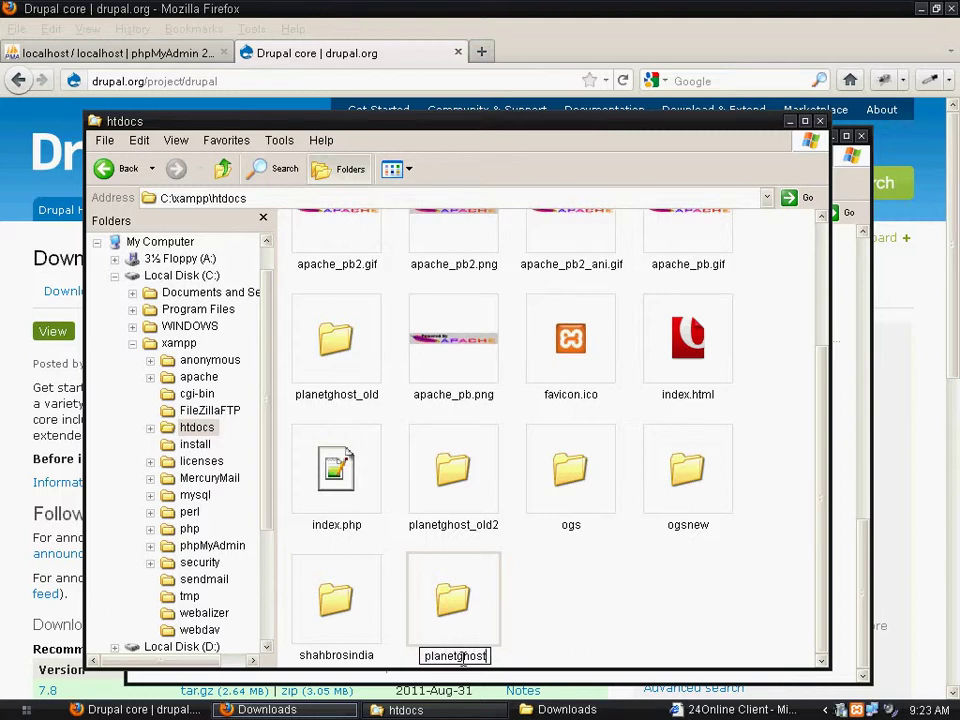
pyautogui.press('Return')
pyautogui.click(641, 619)
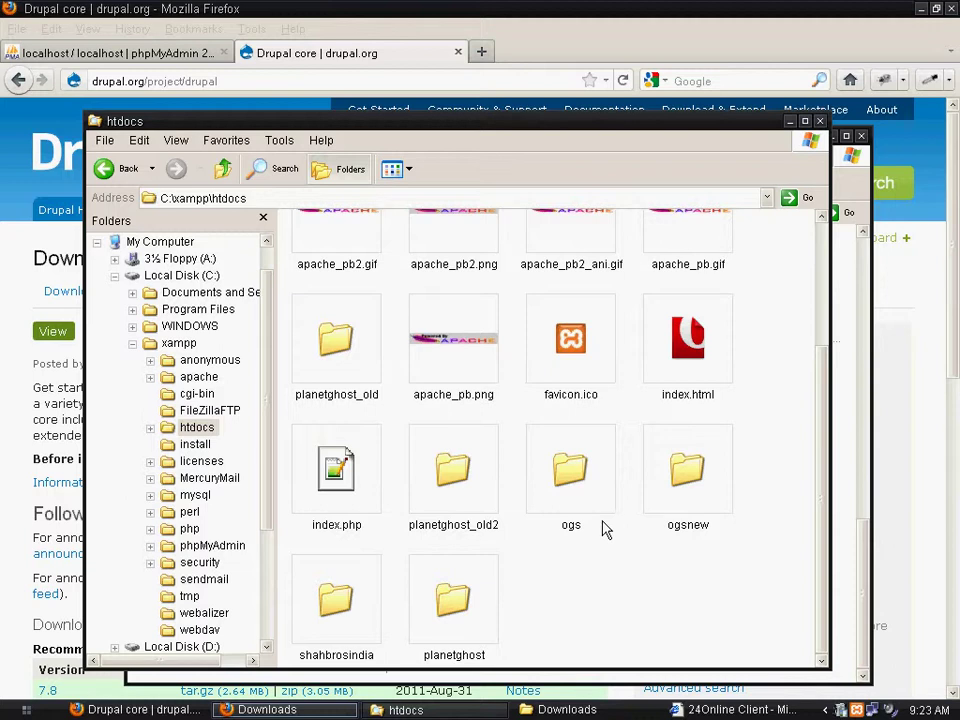
# Open a new Firefox tab and enter localhost/planetghost as the address
pyautogui.click(488, 53)
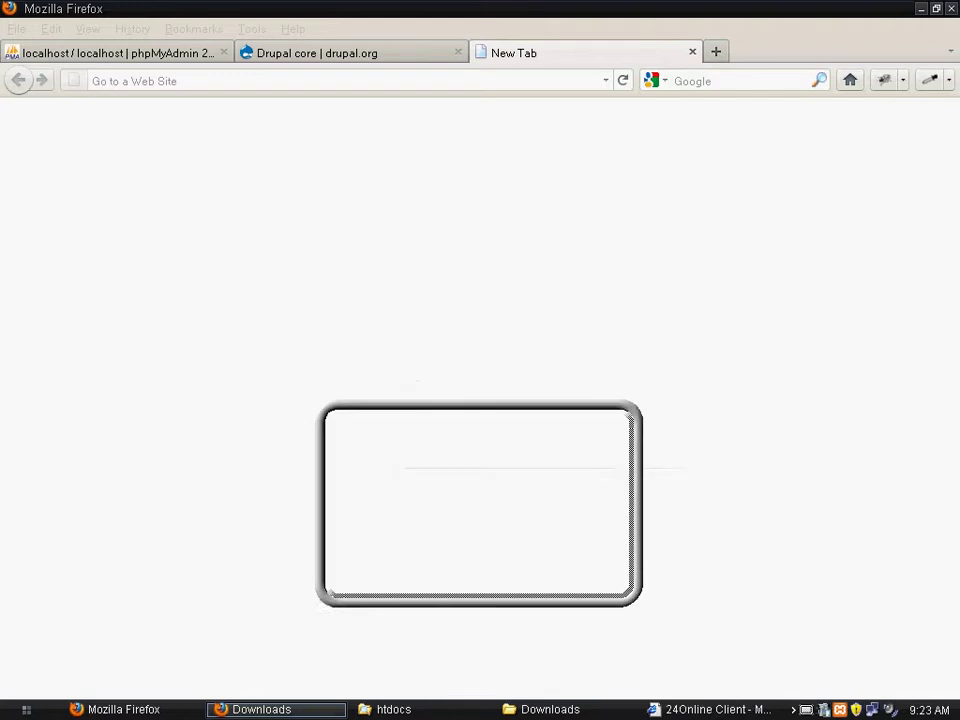
pyautogui.click(431, 710)
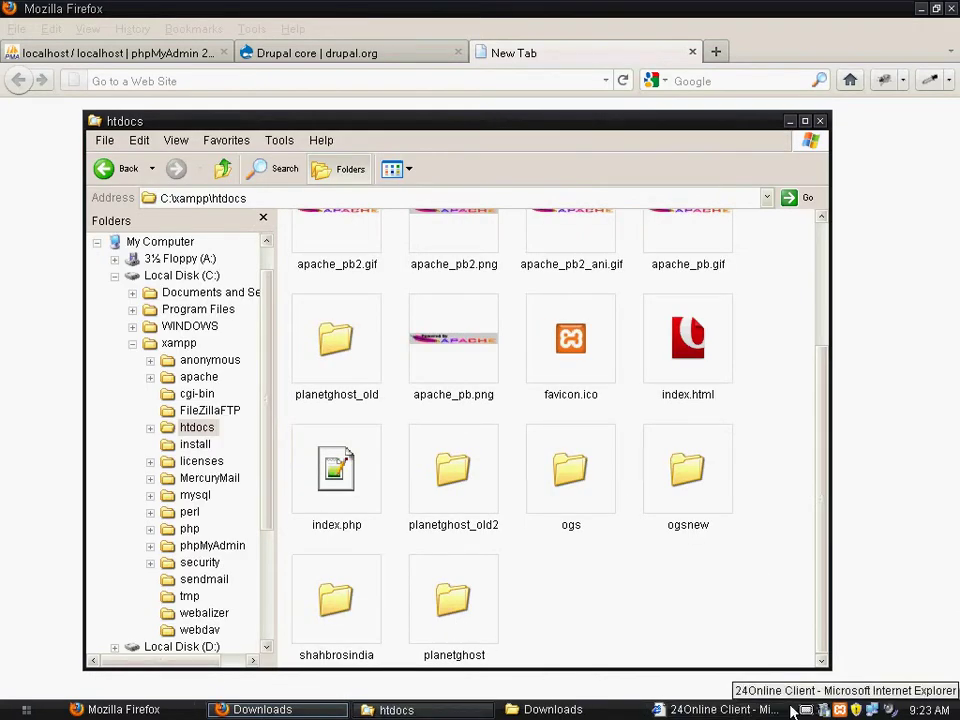
pyautogui.click(738, 710)
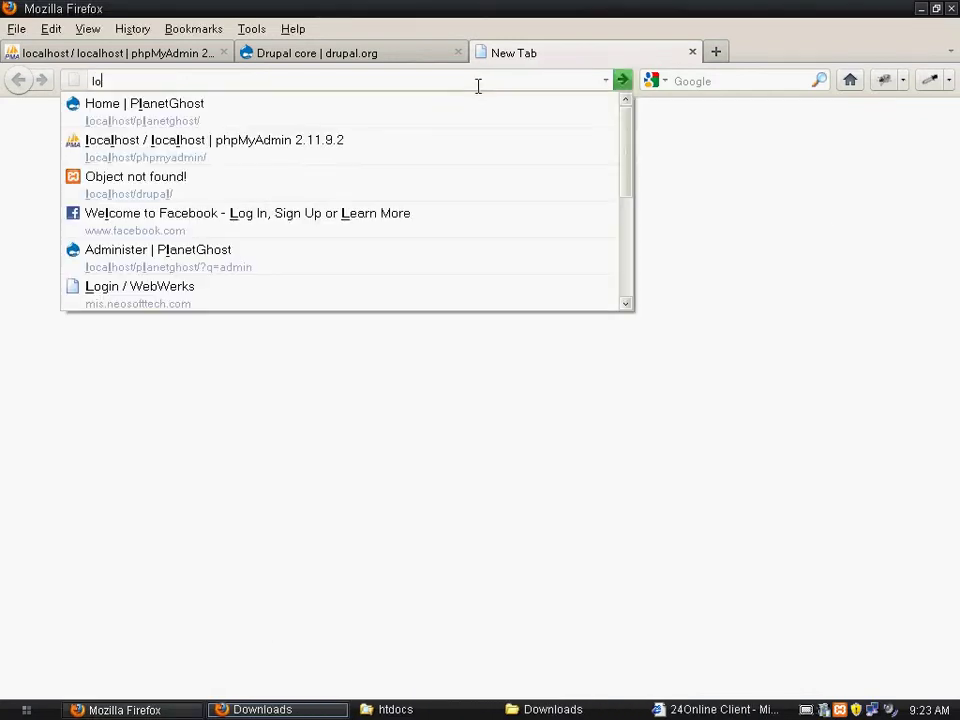
pyautogui.write('calhos')
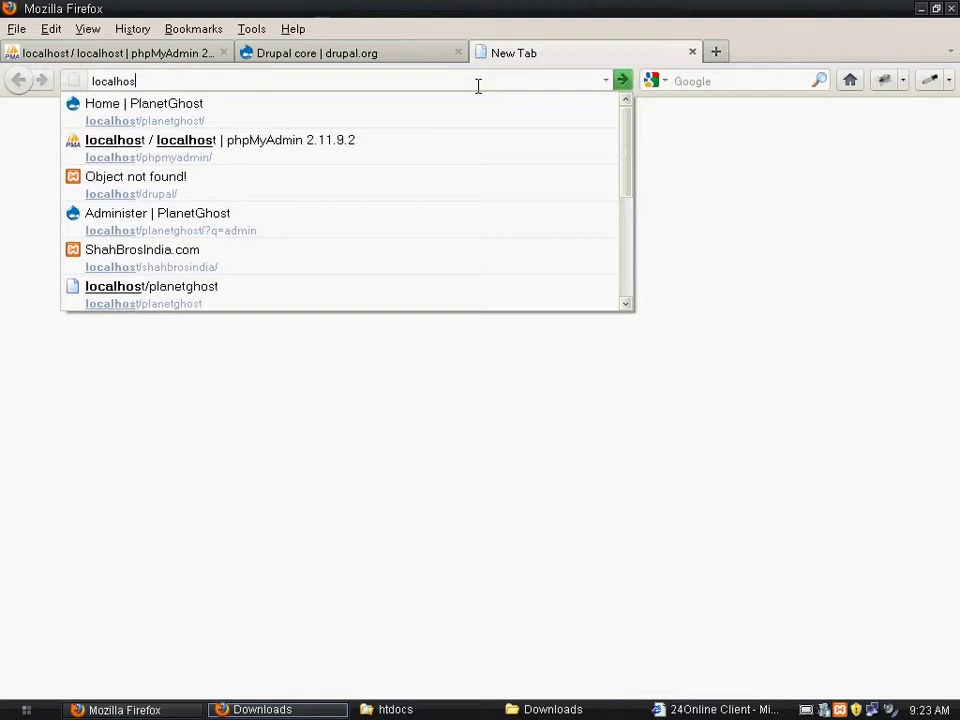
pyautogui.write('t/plan')
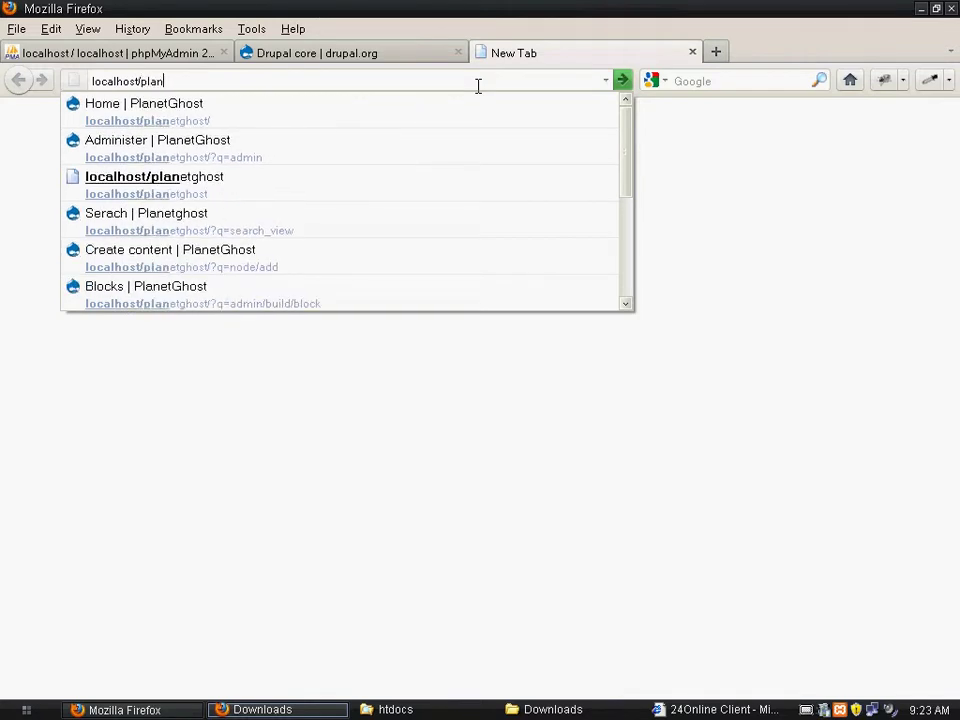
pyautogui.write('etghost/install.php')
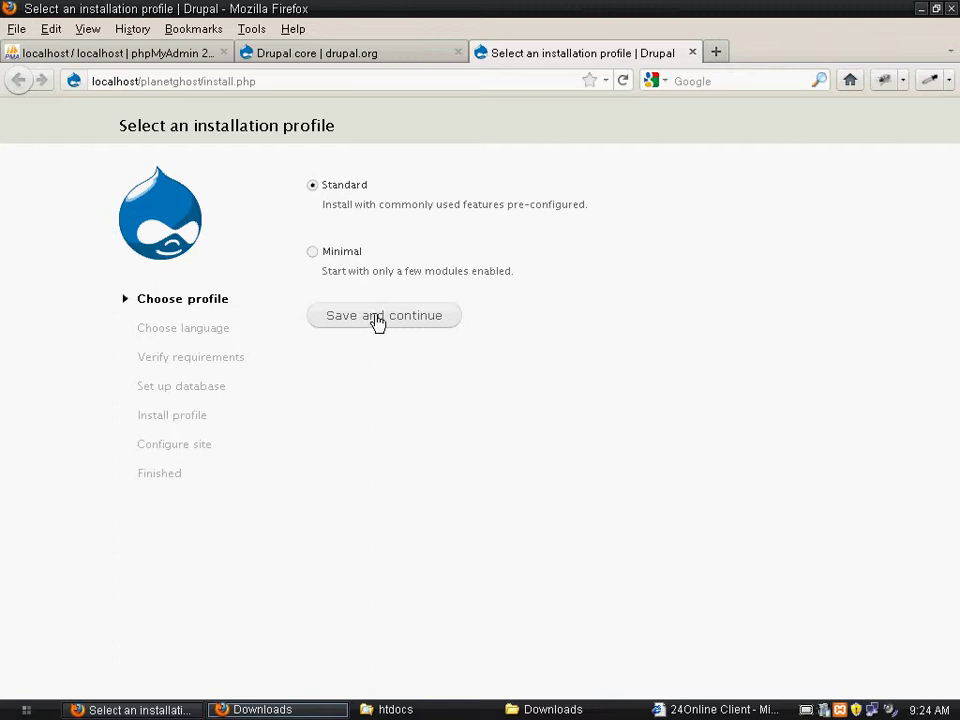
# Continue the Drupal installer with the Standard profile and English language to database configuration
pyautogui.click(817, 712)
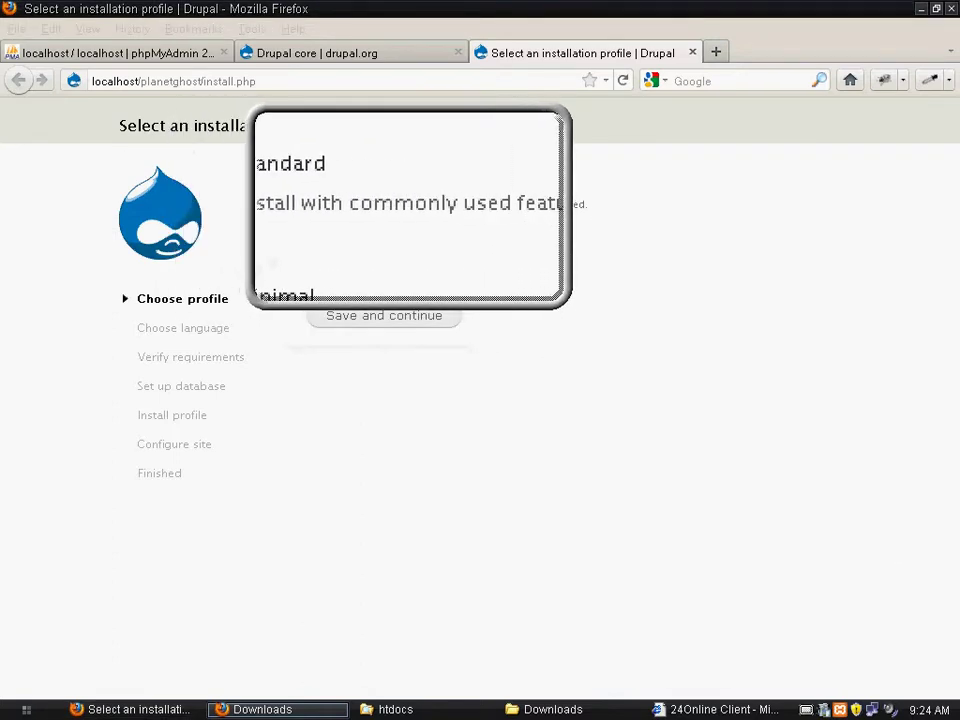
pyautogui.click(525, 208)
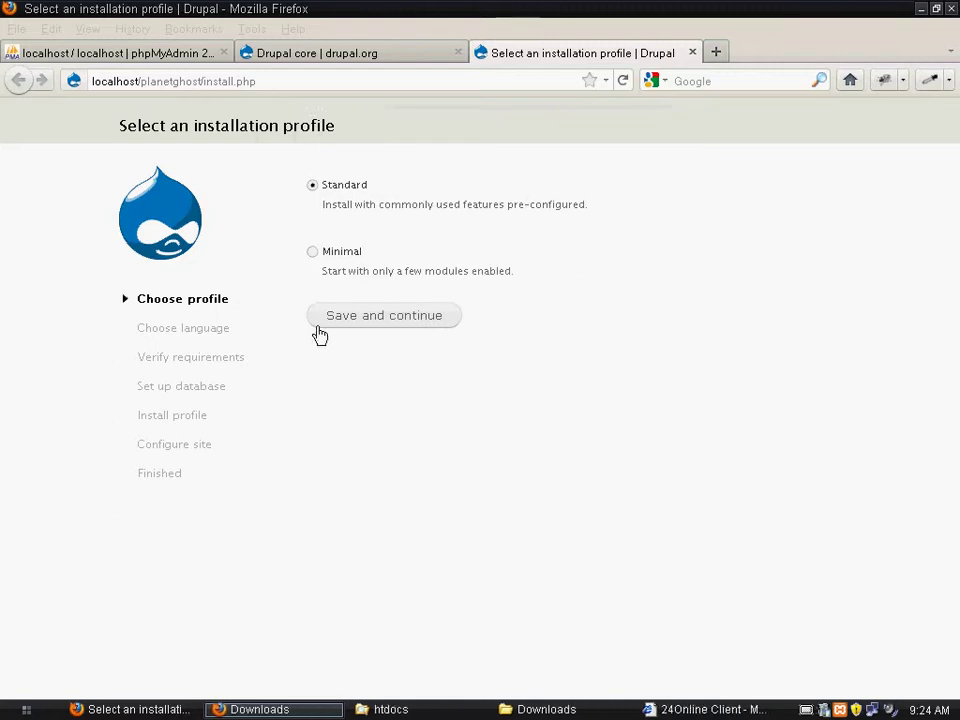
pyautogui.click(366, 322)
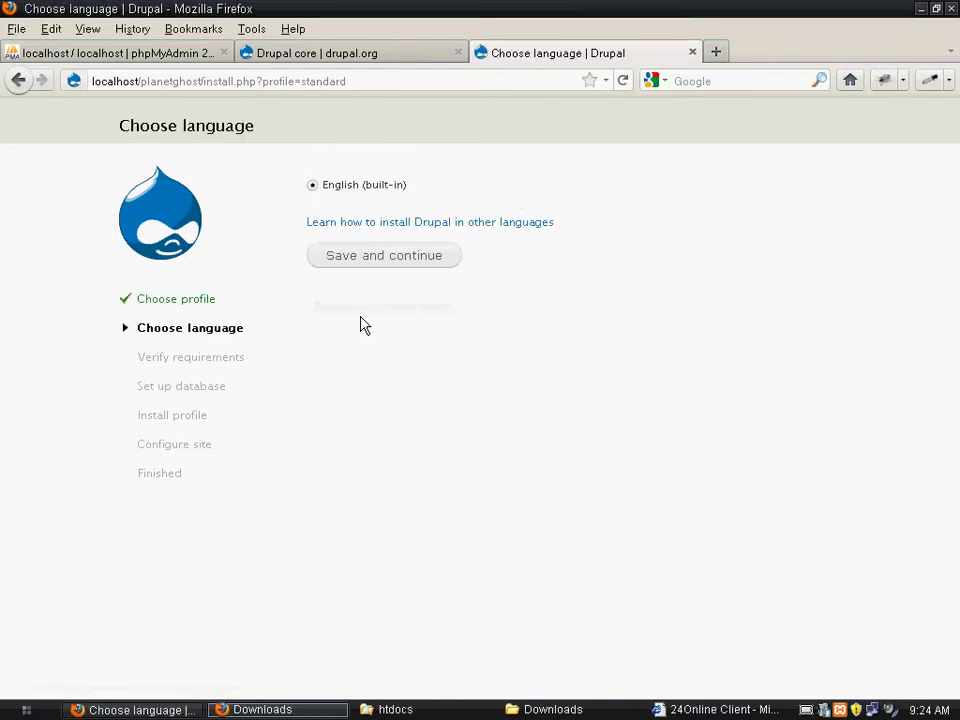
pyautogui.click(386, 260)
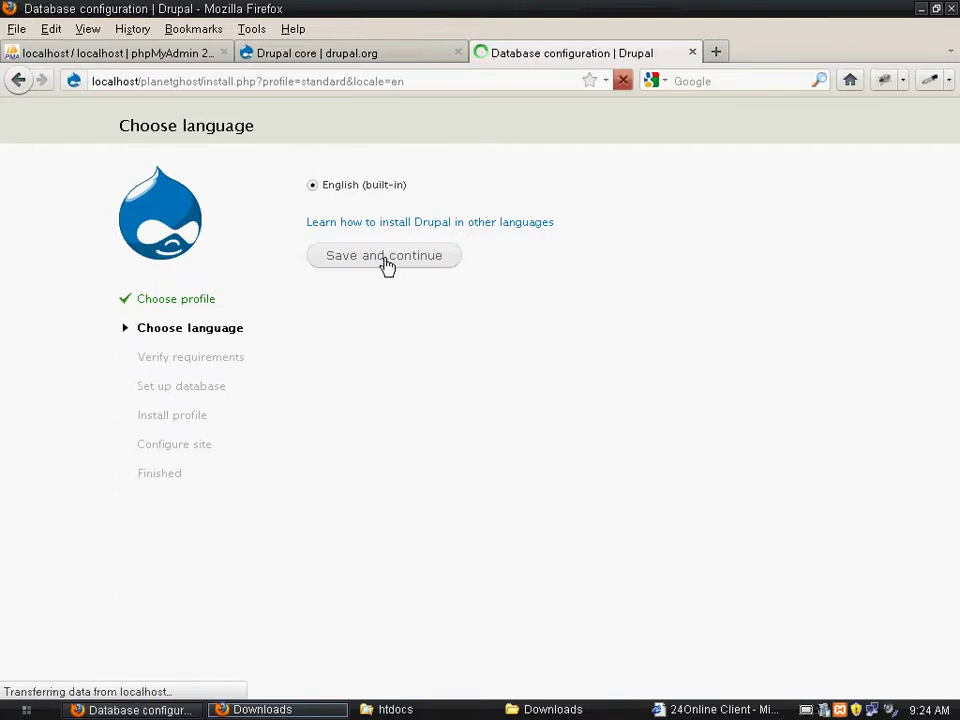
pyautogui.click(90, 50)
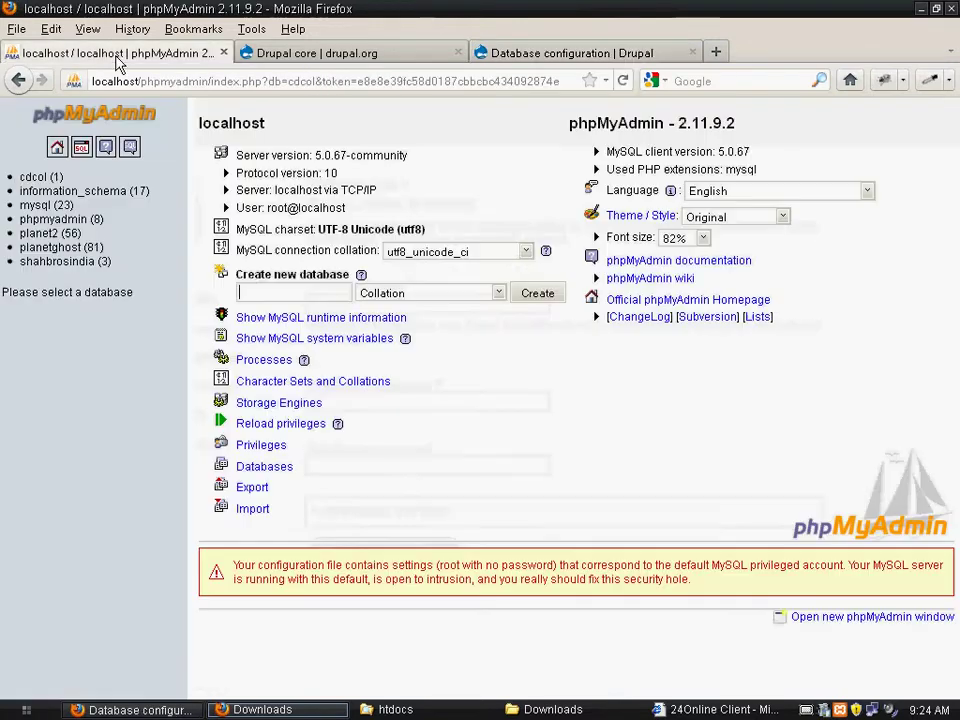
# Create an empty database named drupal7 in phpMyAdmin
pyautogui.click(274, 293)
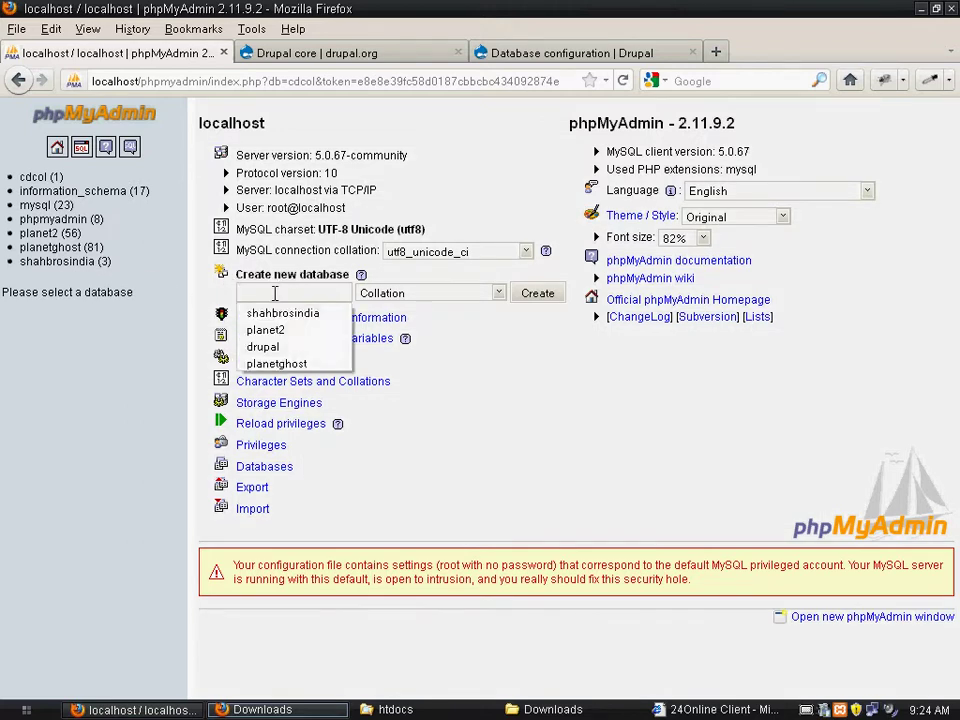
pyautogui.write('drupal')
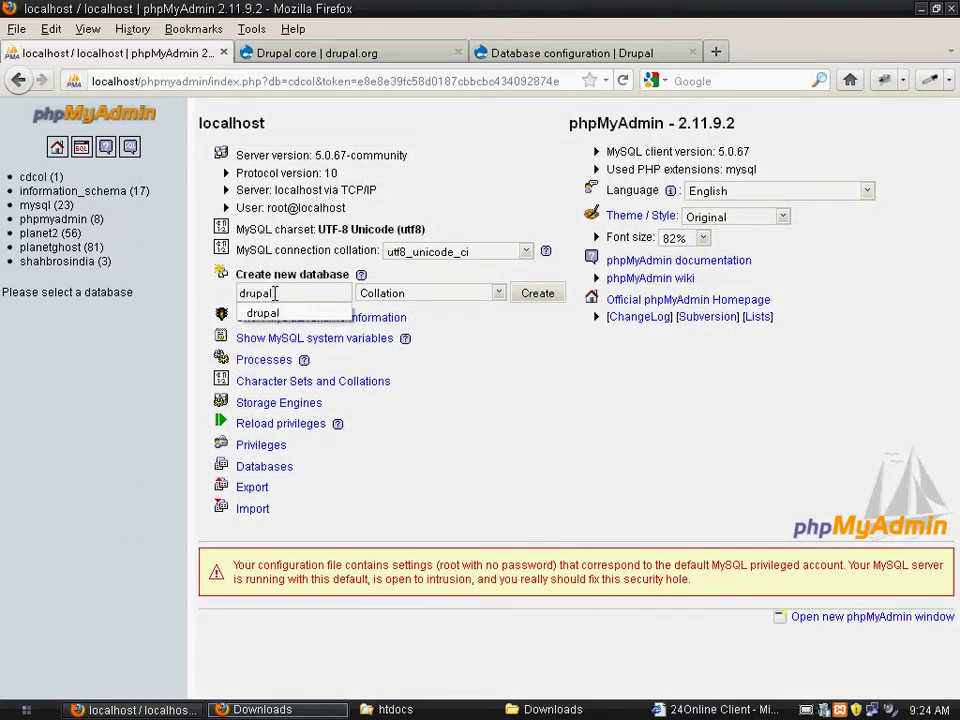
pyautogui.write('7')
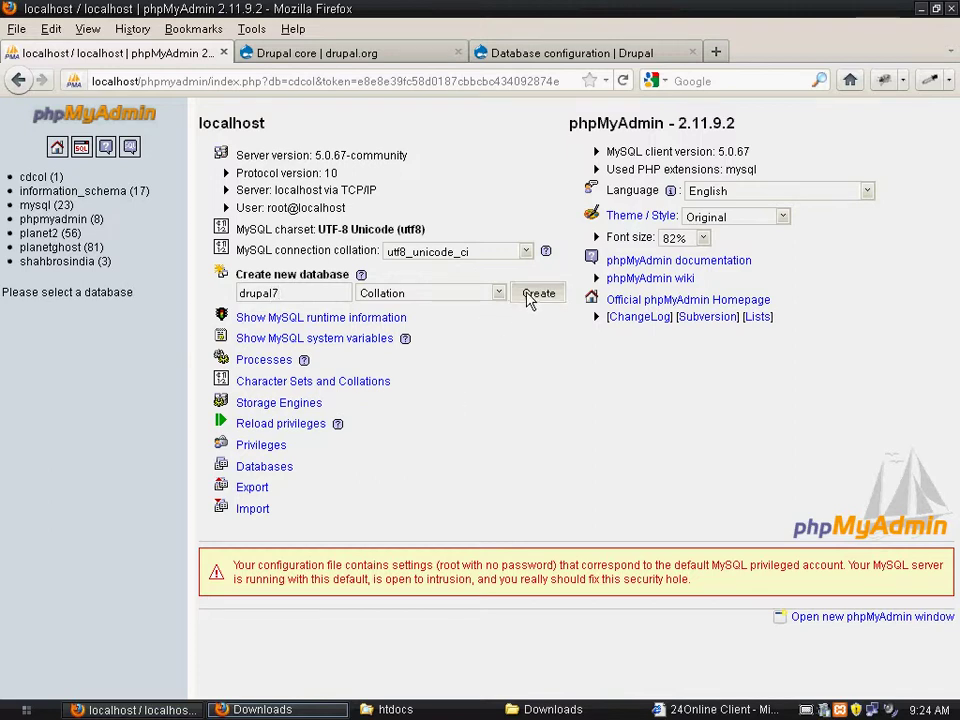
pyautogui.click(531, 295)
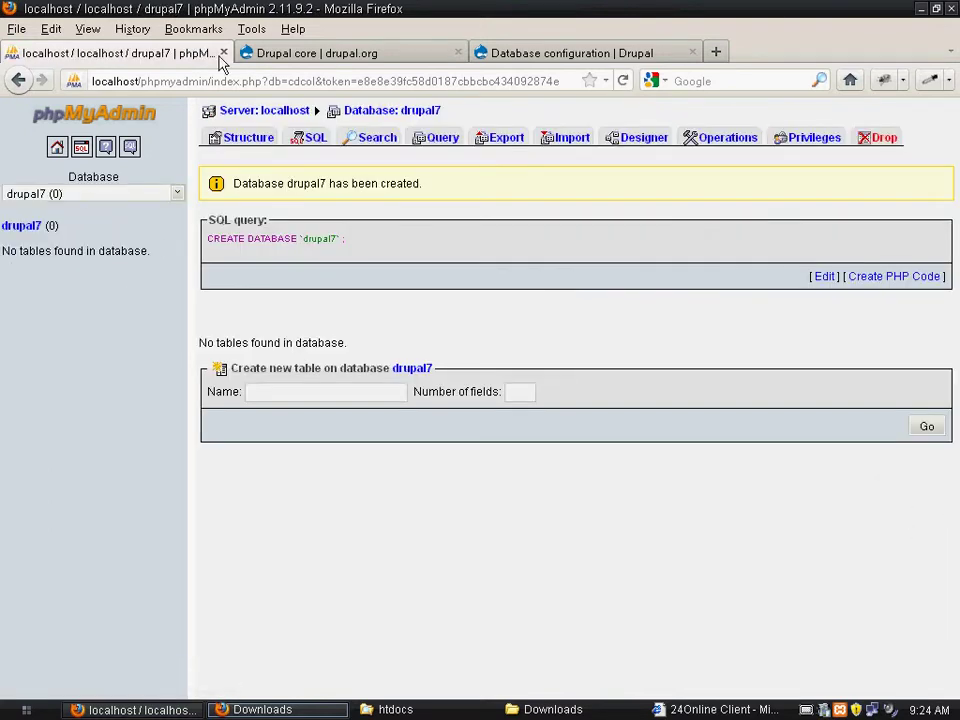
pyautogui.click(290, 56)
# Enter database name drupal7 and username root with no password, and submit
pyautogui.click(521, 56)
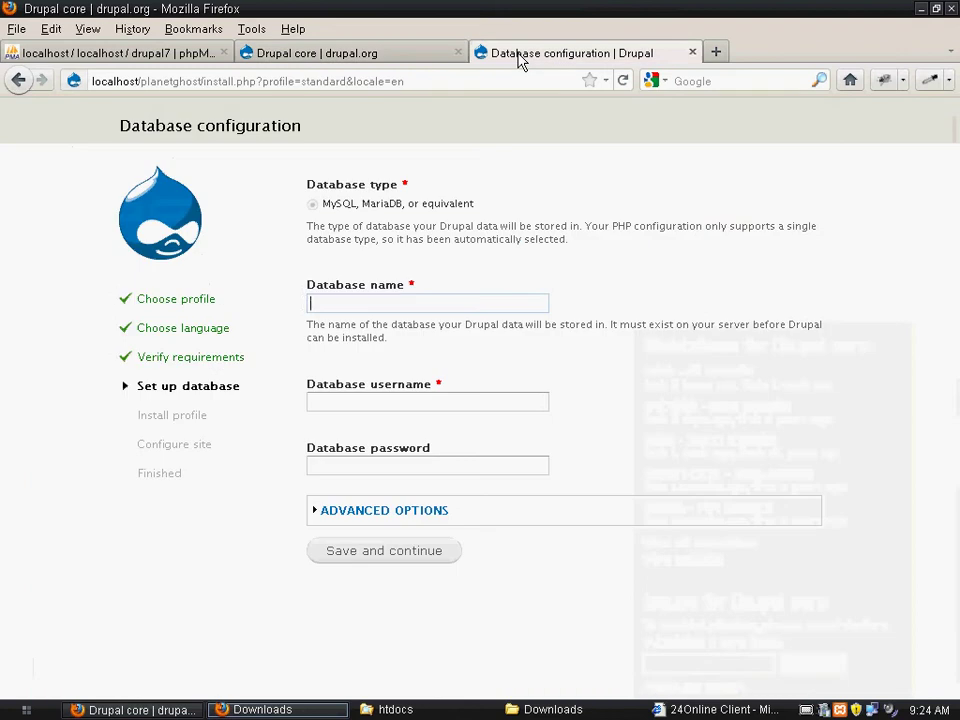
pyautogui.click(356, 303)
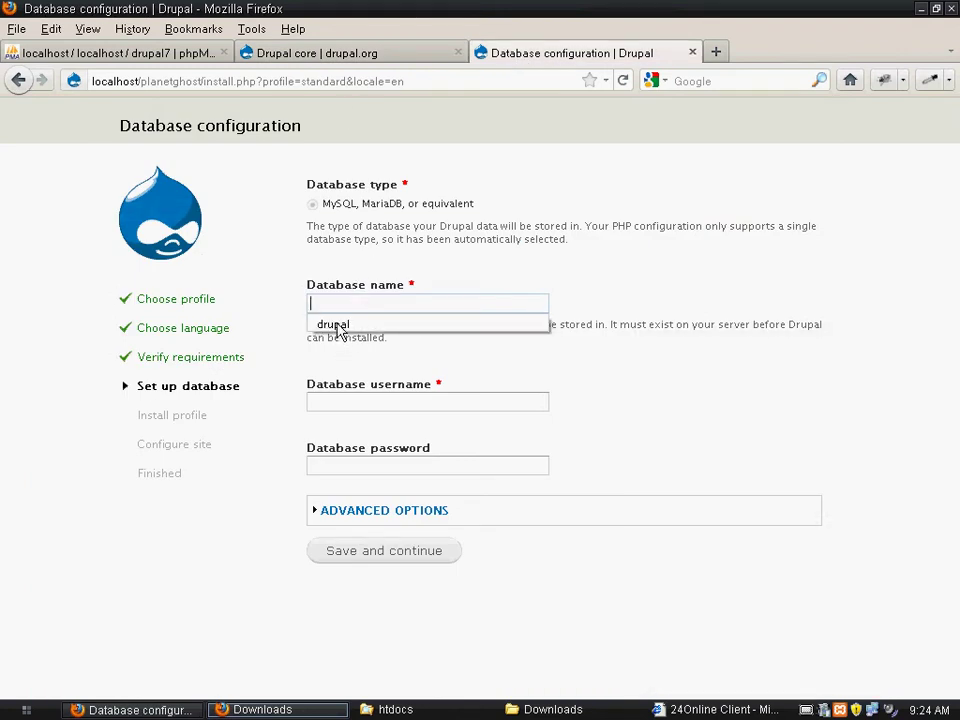
pyautogui.click(358, 325)
pyautogui.write('7')
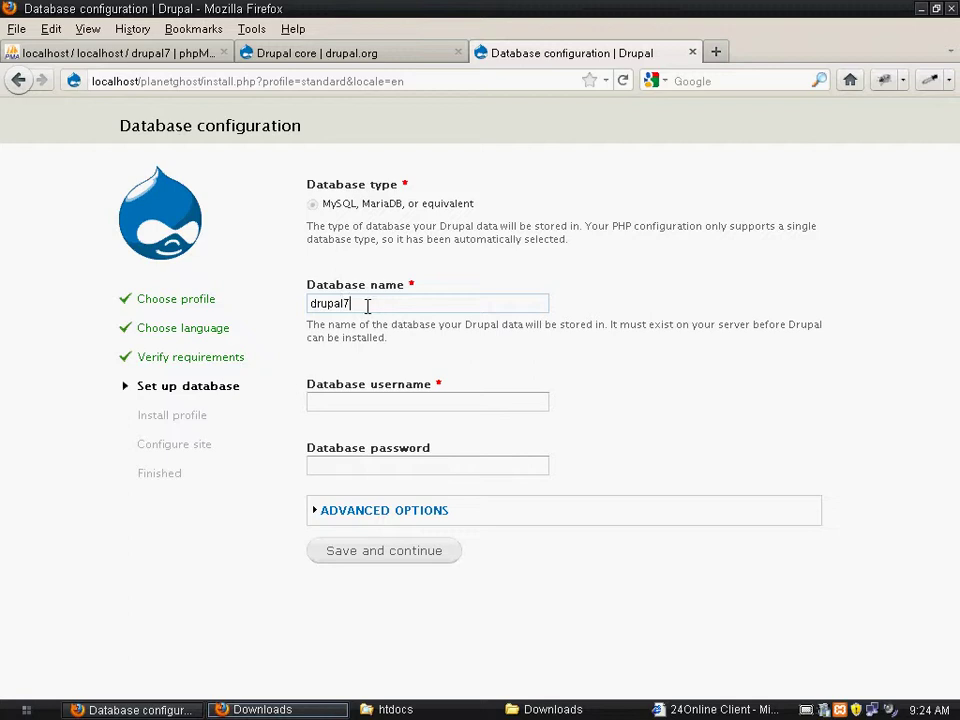
pyautogui.click(362, 402)
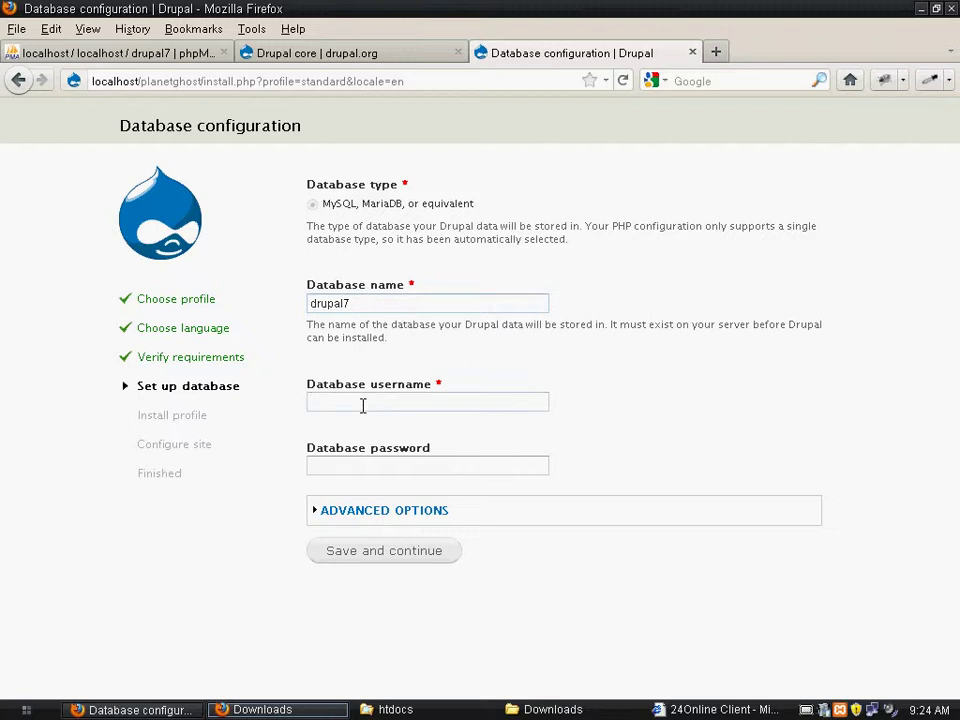
pyautogui.write('root')
pyautogui.click(382, 560)
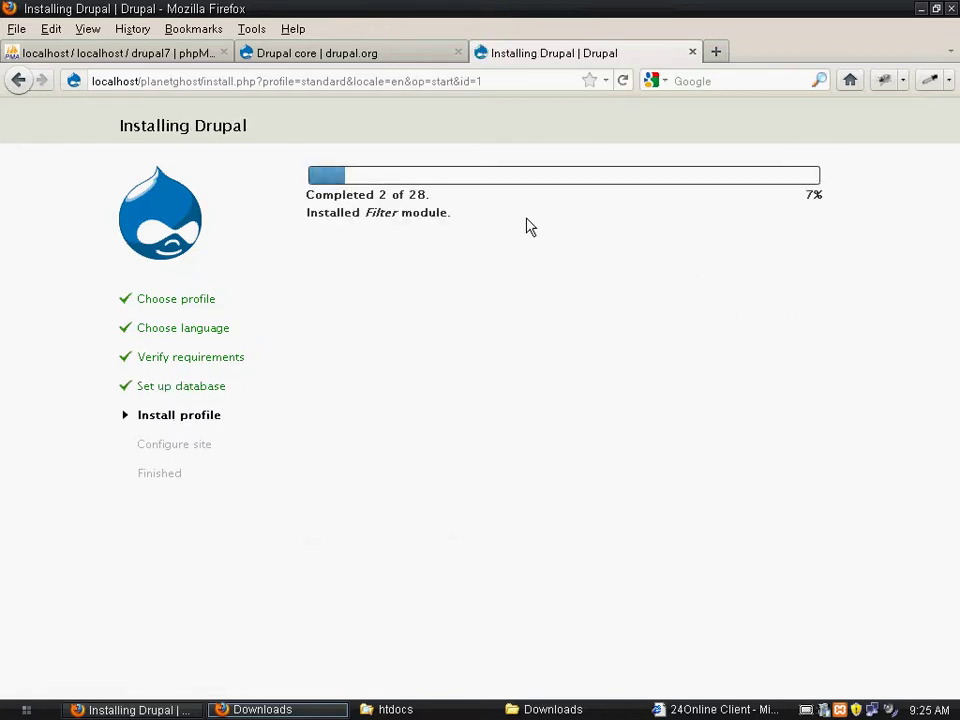
# Turn on the screen magnifier while the installation profile runs to 28 of 28 steps
pyautogui.click(805, 709)
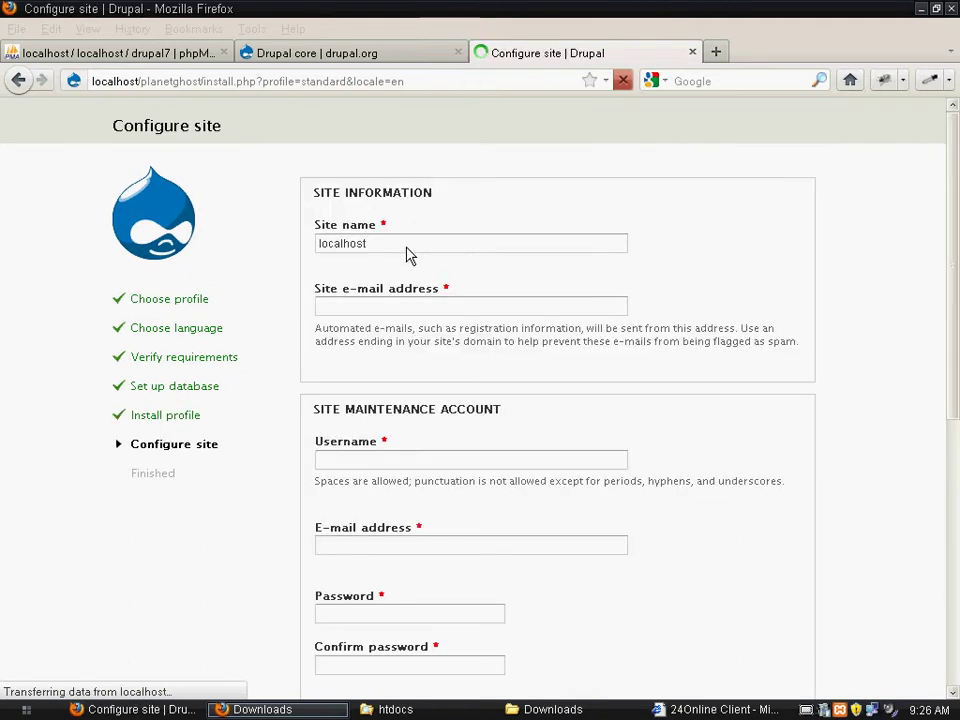
# Replace the default site name localhost with PlanetGhost
pyautogui.doubleClick(405, 247)
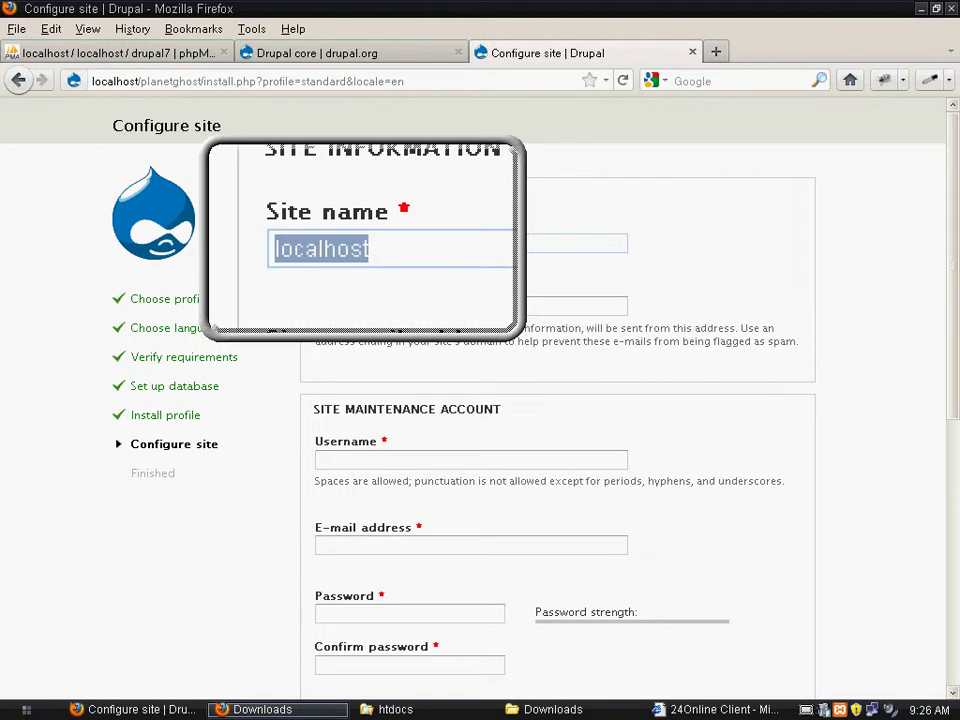
pyautogui.click(381, 242)
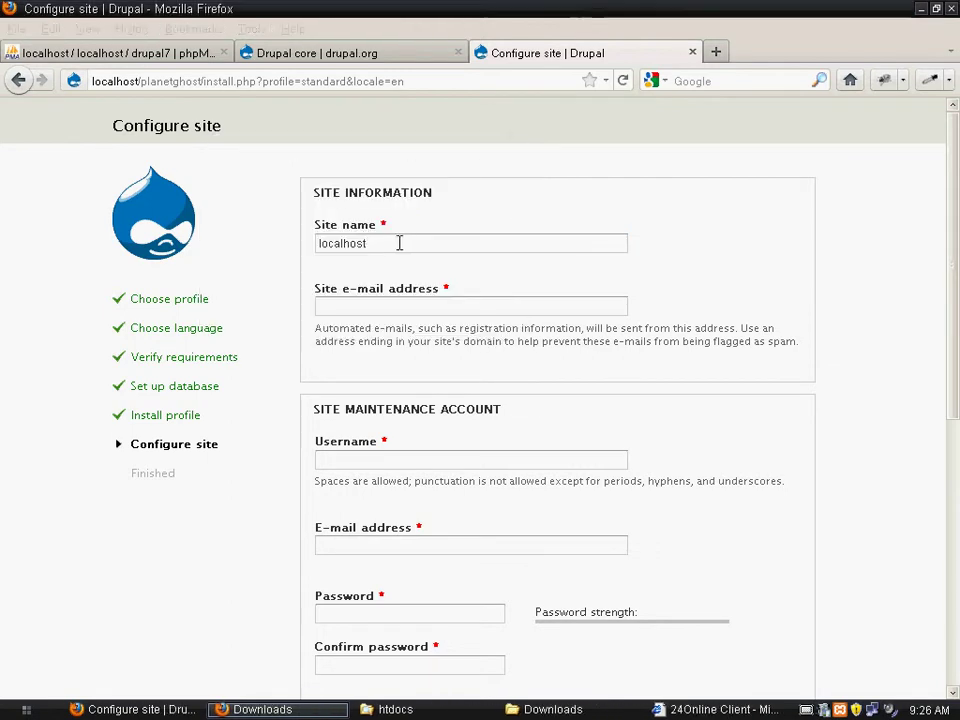
pyautogui.doubleClick(399, 243)
pyautogui.write('Pla')
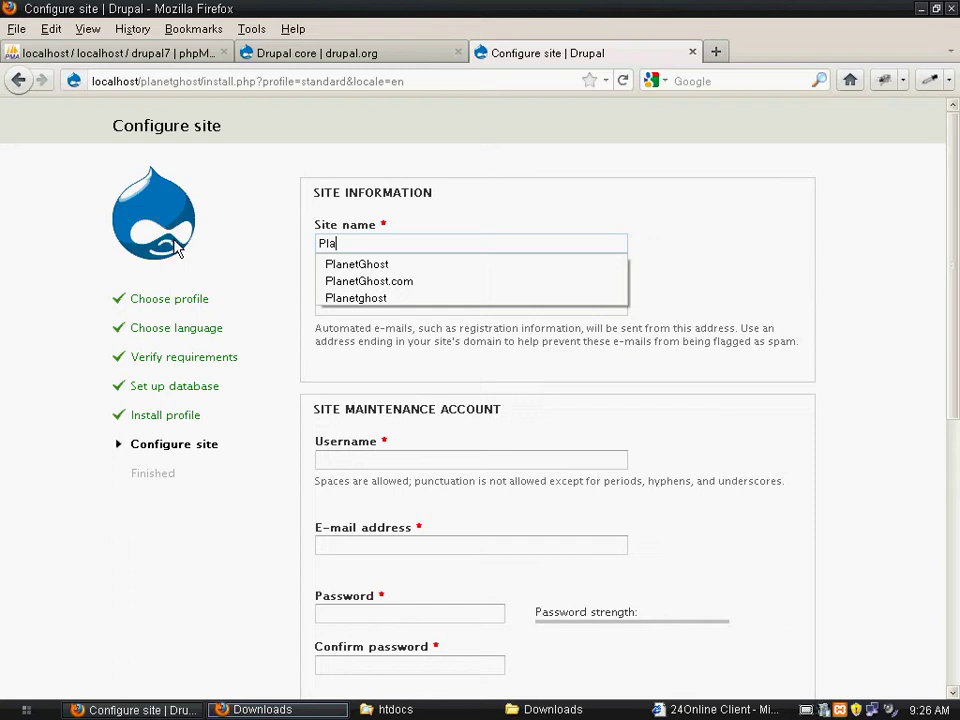
pyautogui.write('netGhost')
pyautogui.click(385, 264)
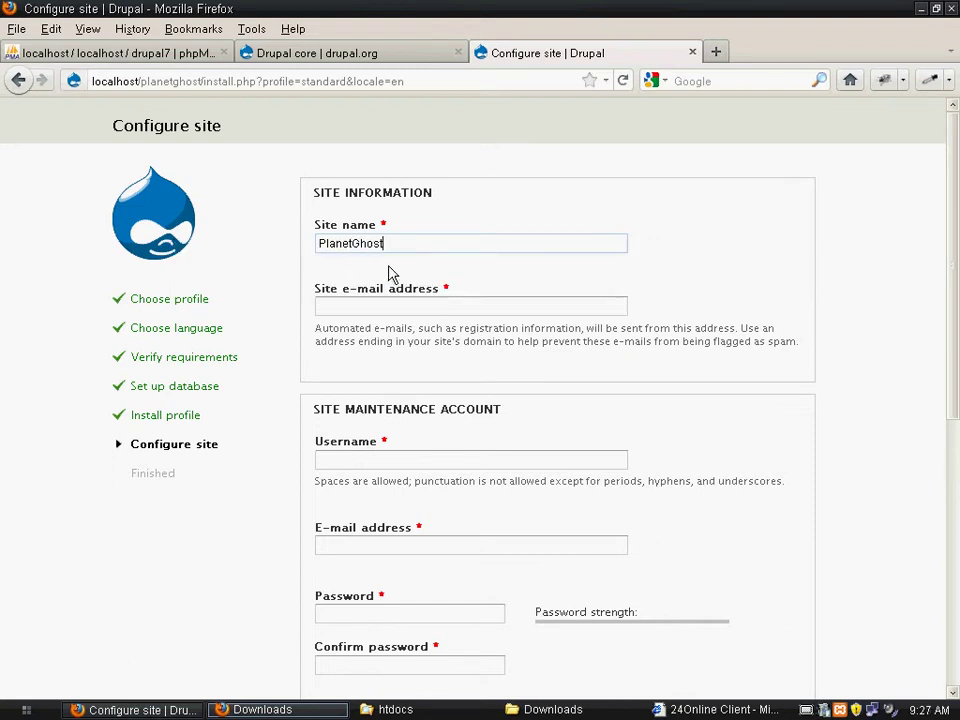
# Fill in the site e-mail address from the browser suggestion and set the maintenance username to admin
pyautogui.click(395, 304)
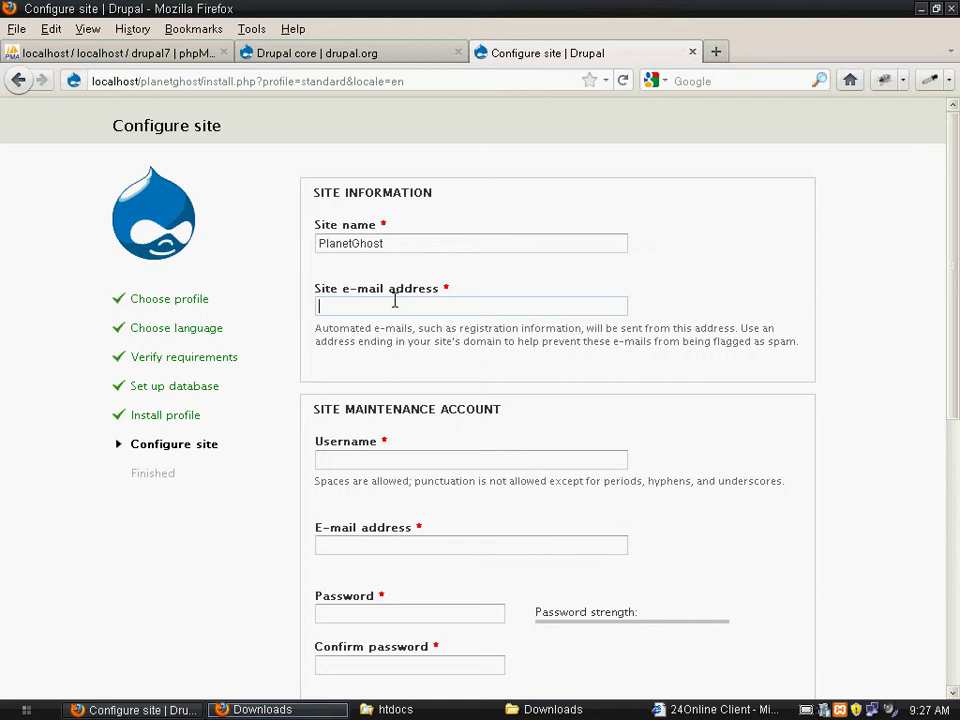
pyautogui.write('d')
pyautogui.press('Down')
pyautogui.press('Return')
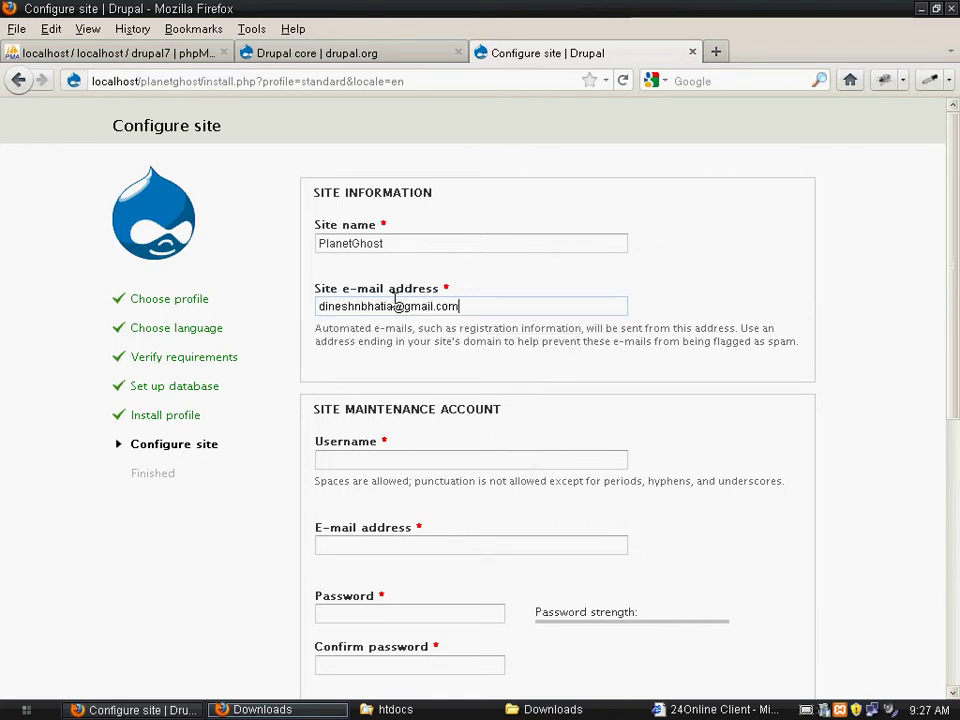
pyautogui.click(444, 459)
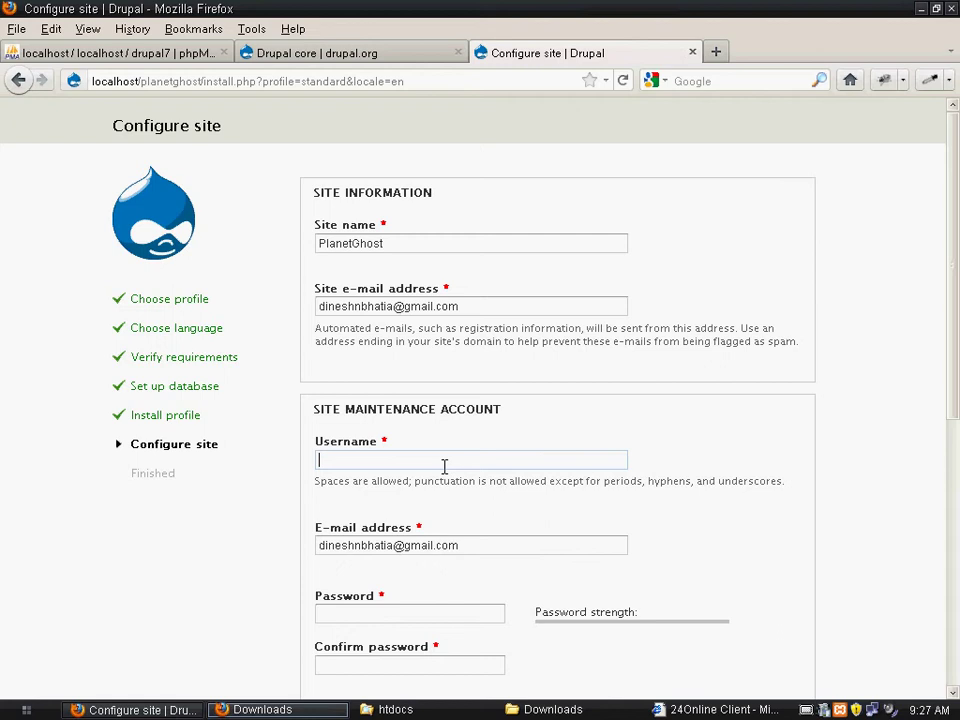
pyautogui.write('ad')
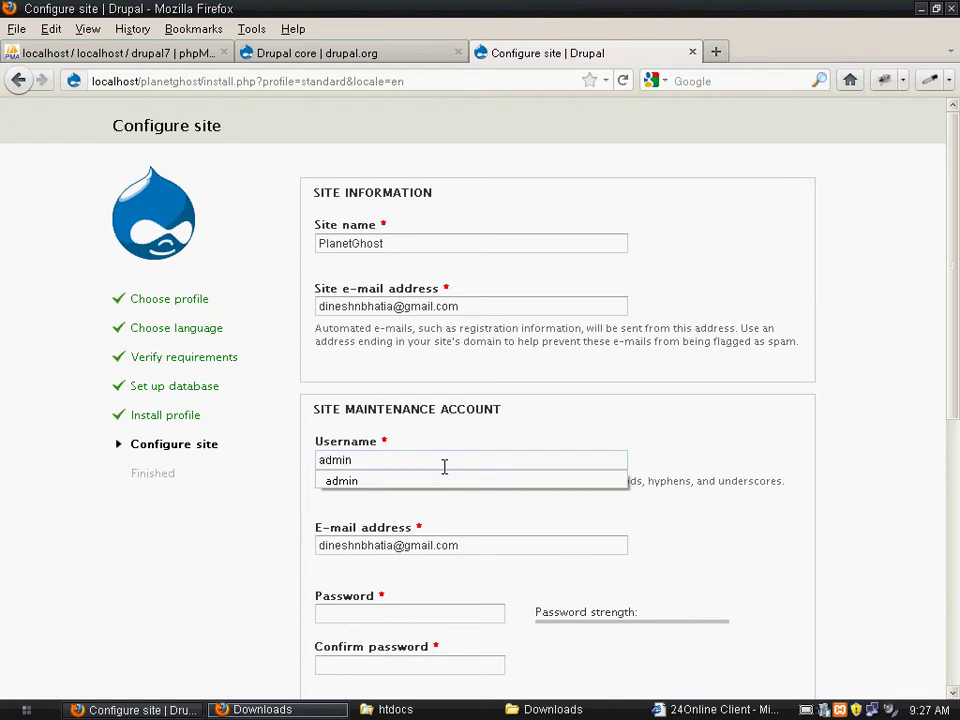
pyautogui.write('min')
pyautogui.click(450, 488)
# Enter the maintenance account password and retype it in Confirm password
pyautogui.scroll(-3, 947, 474)
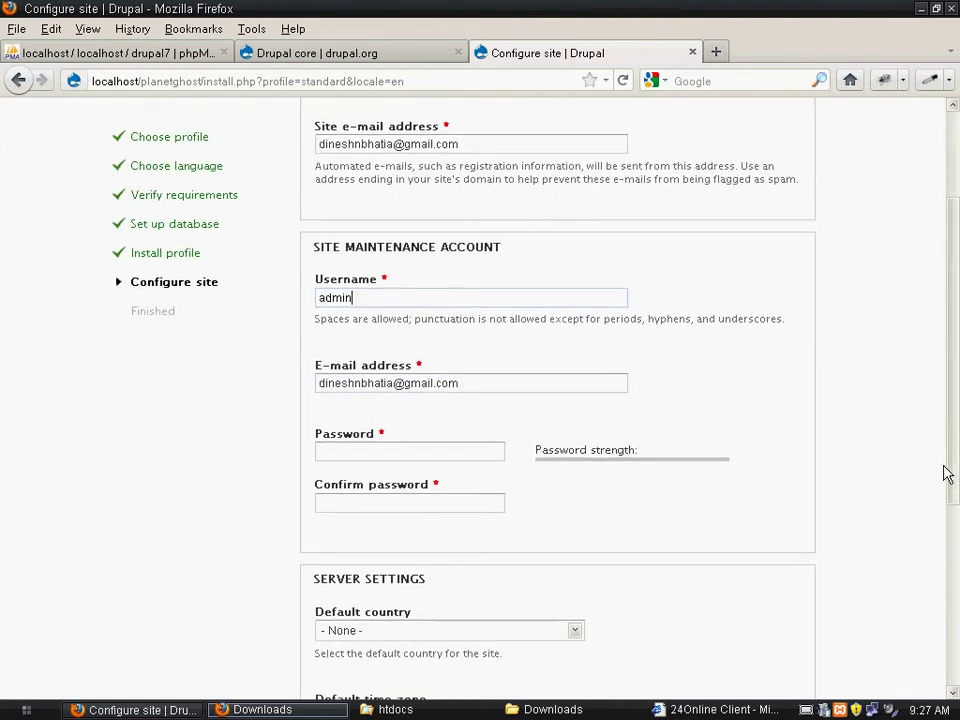
pyautogui.click(447, 447)
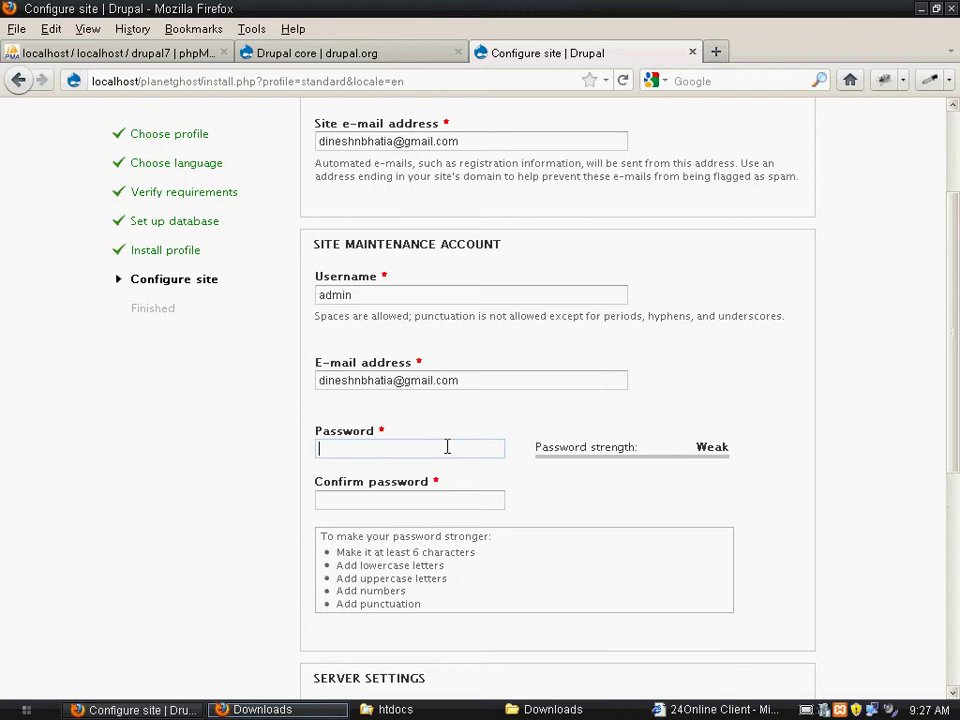
pyautogui.write('admin')
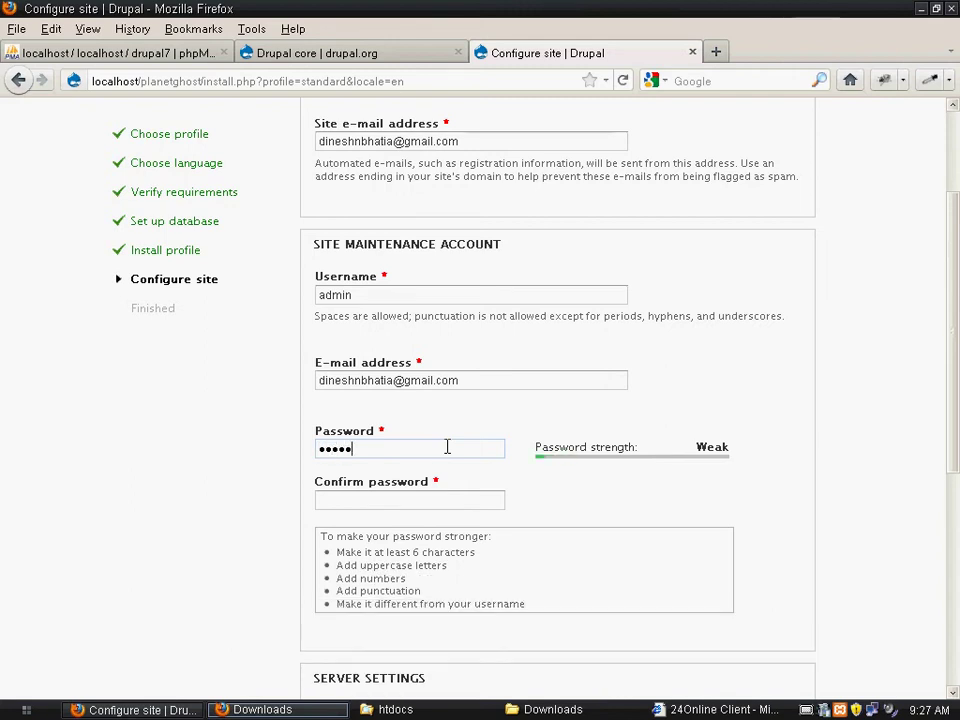
pyautogui.click(395, 500)
pyautogui.write('ad')
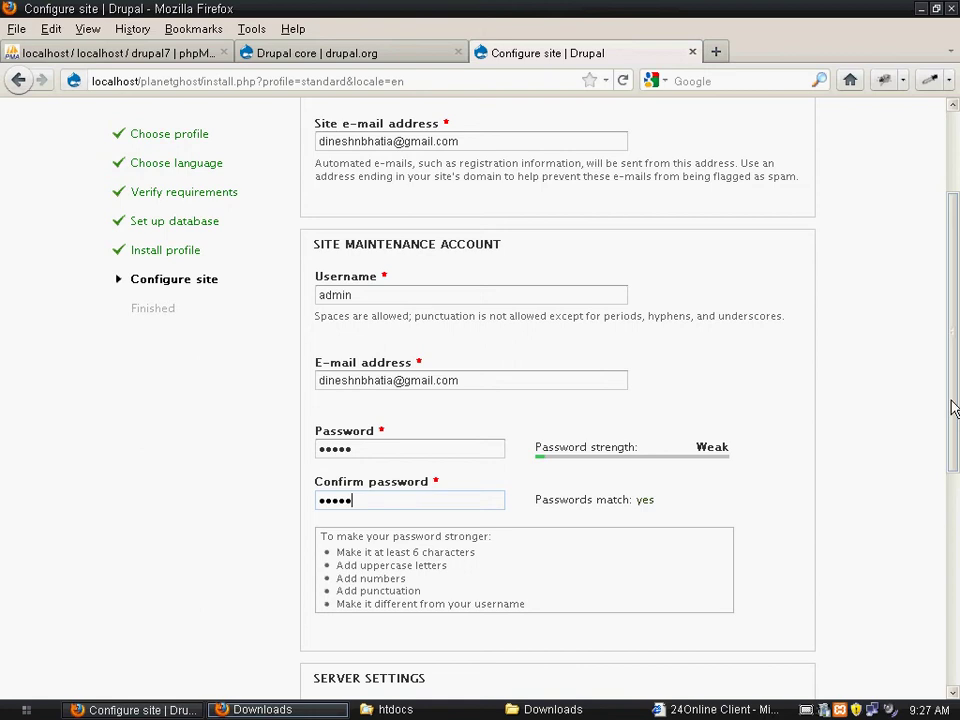
# Set the default country to India, save the configuration, and decline Firefox's password saving
pyautogui.moveTo(951, 407); pyautogui.dragTo(945, 553)
pyautogui.scroll(-1, 945, 553)
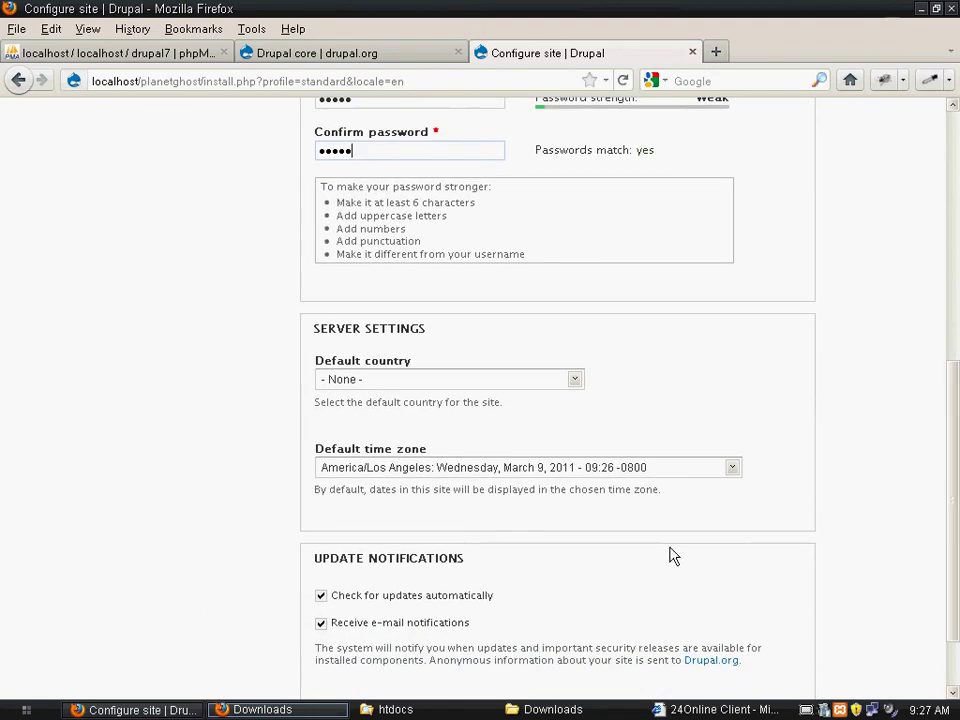
pyautogui.click(555, 384)
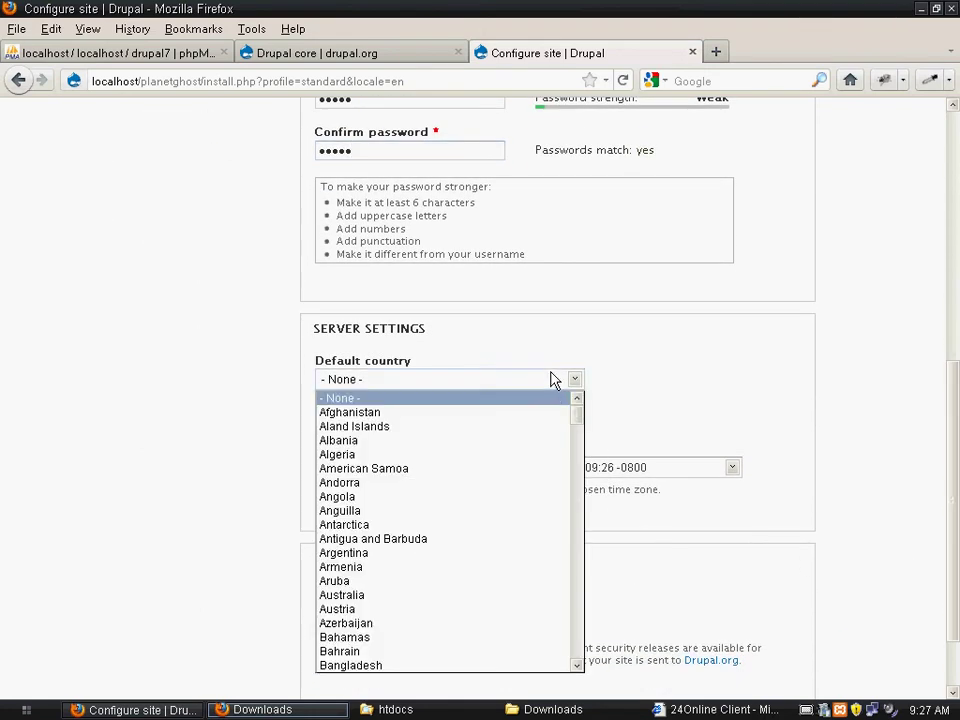
pyautogui.write('india')
pyautogui.press('Return')
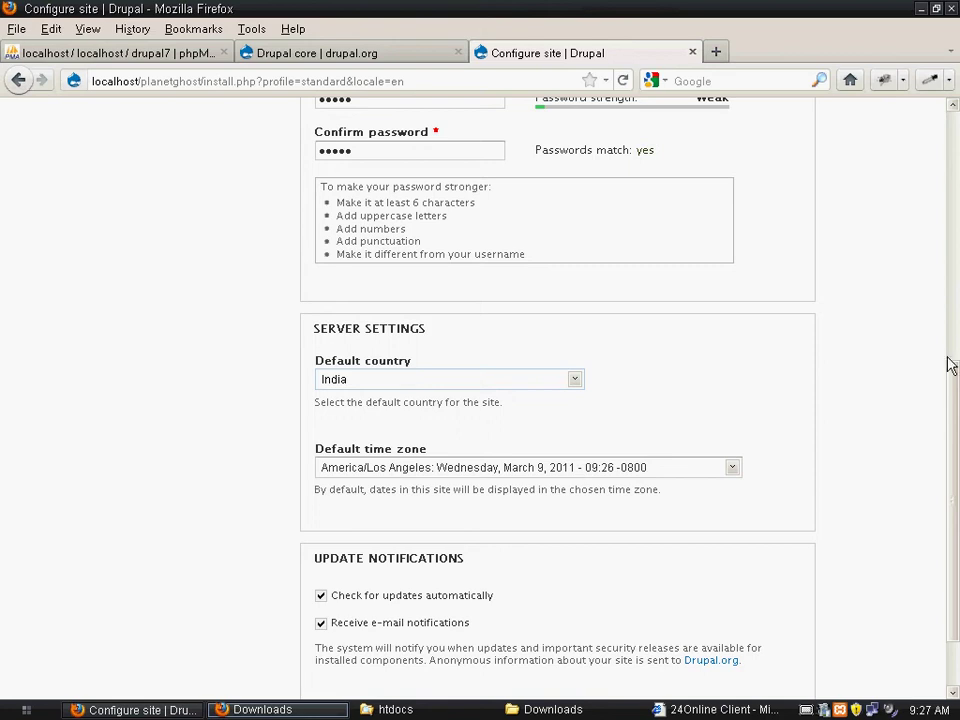
pyautogui.scroll(-2, 951, 366)
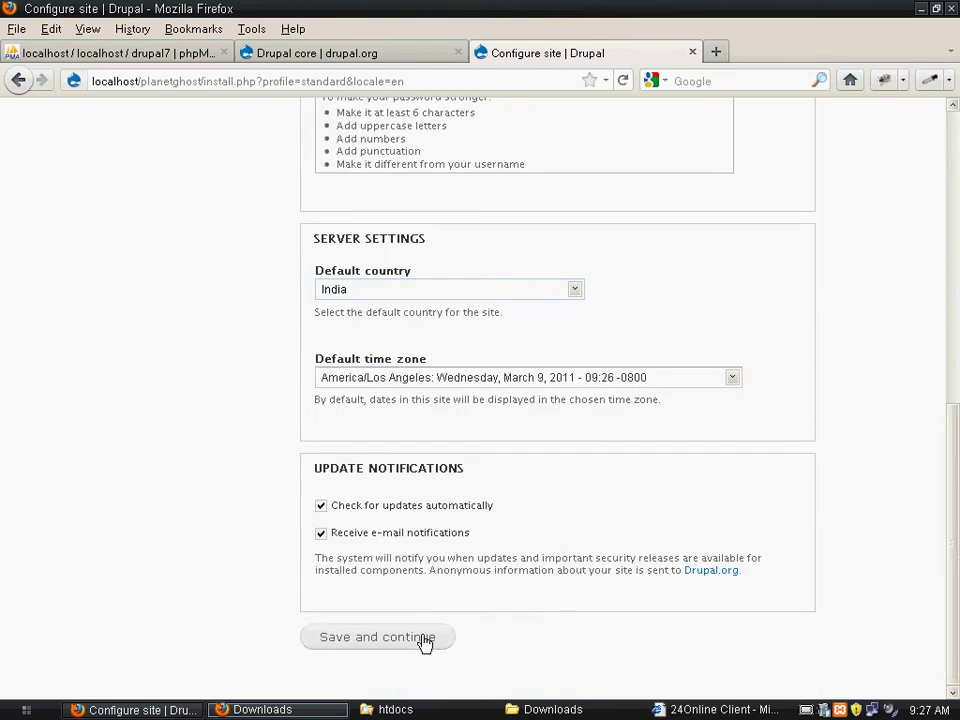
pyautogui.click(423, 640)
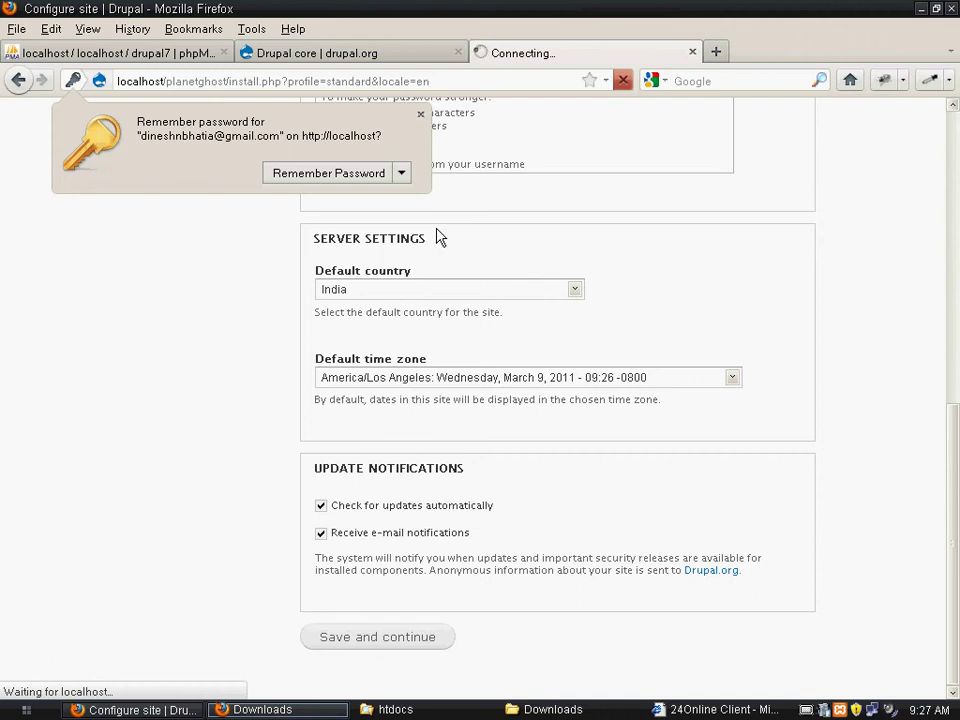
pyautogui.click(420, 115)
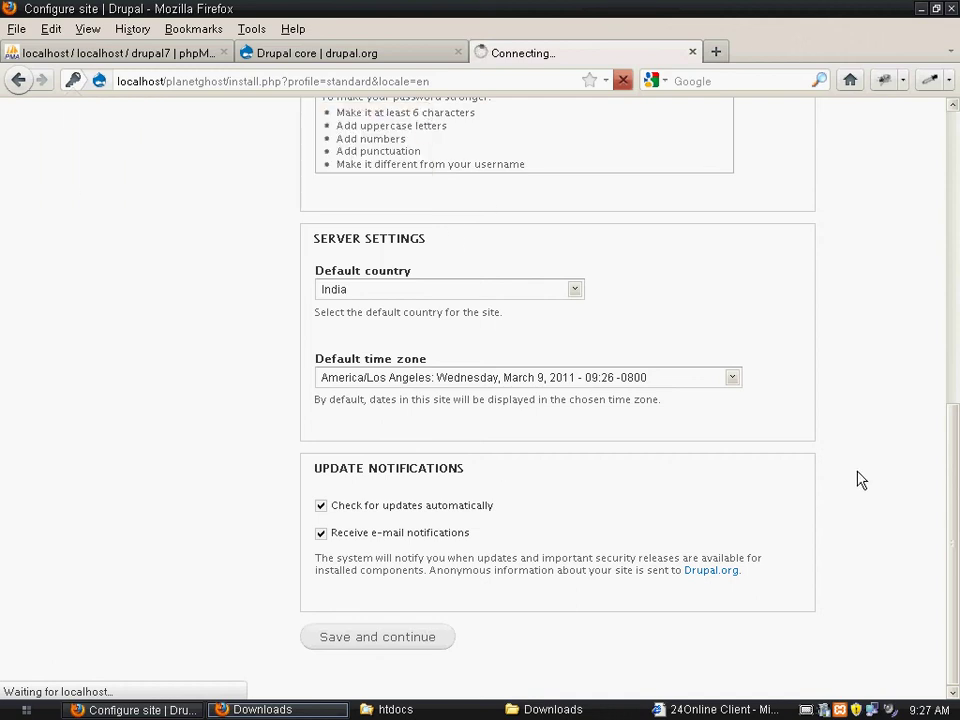
# Follow 'Visit your new site' from the installation complete page to open PlanetGhost
pyautogui.moveTo(953, 470); pyautogui.dragTo(956, 138)
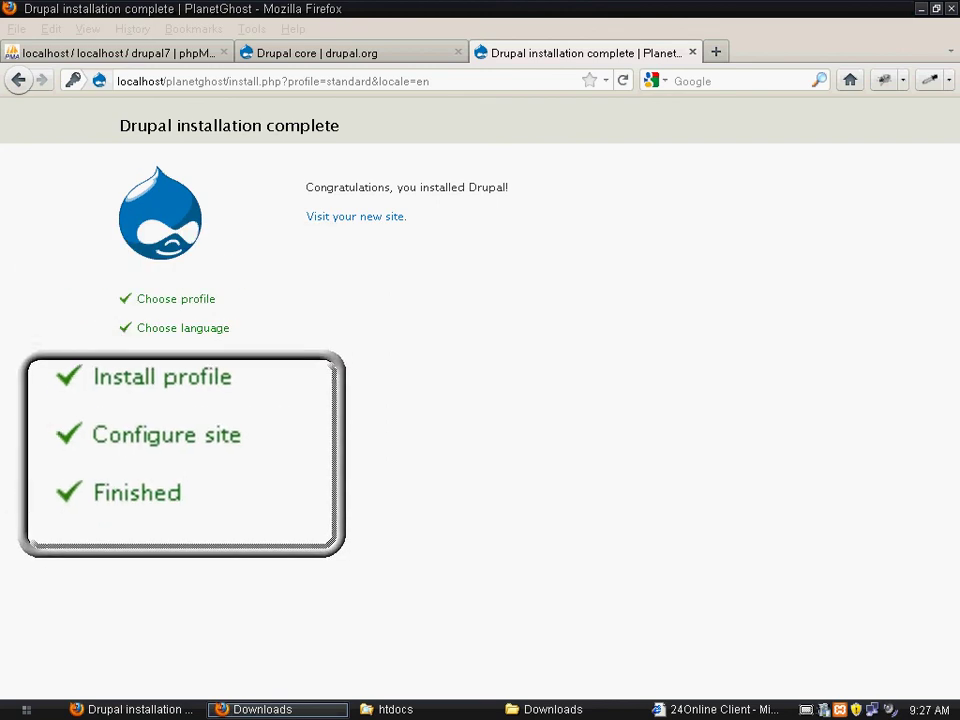
pyautogui.click(357, 227)
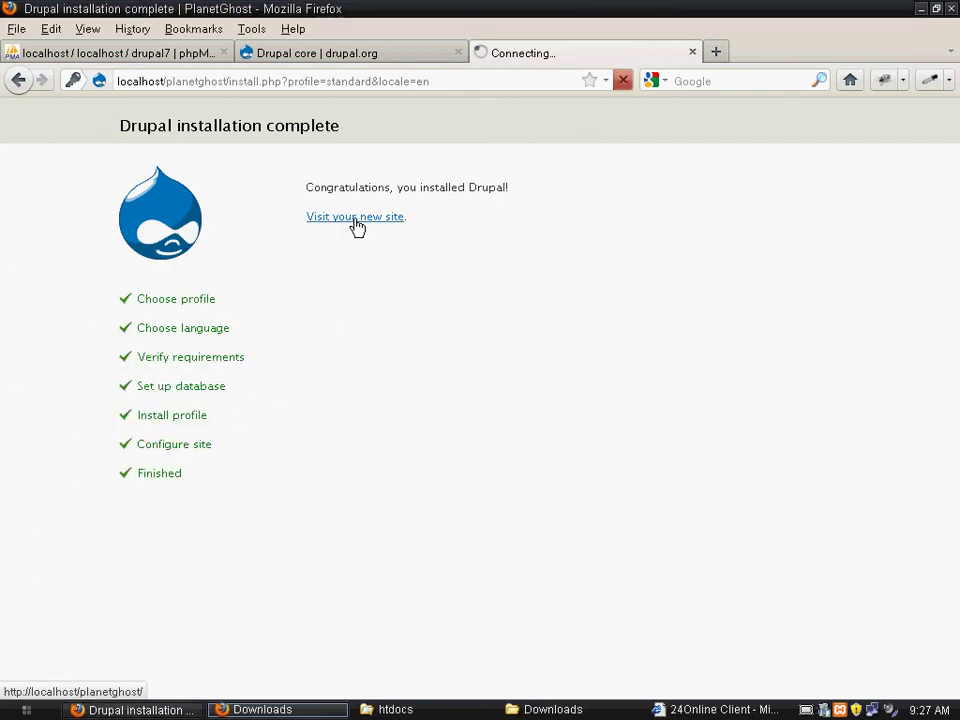